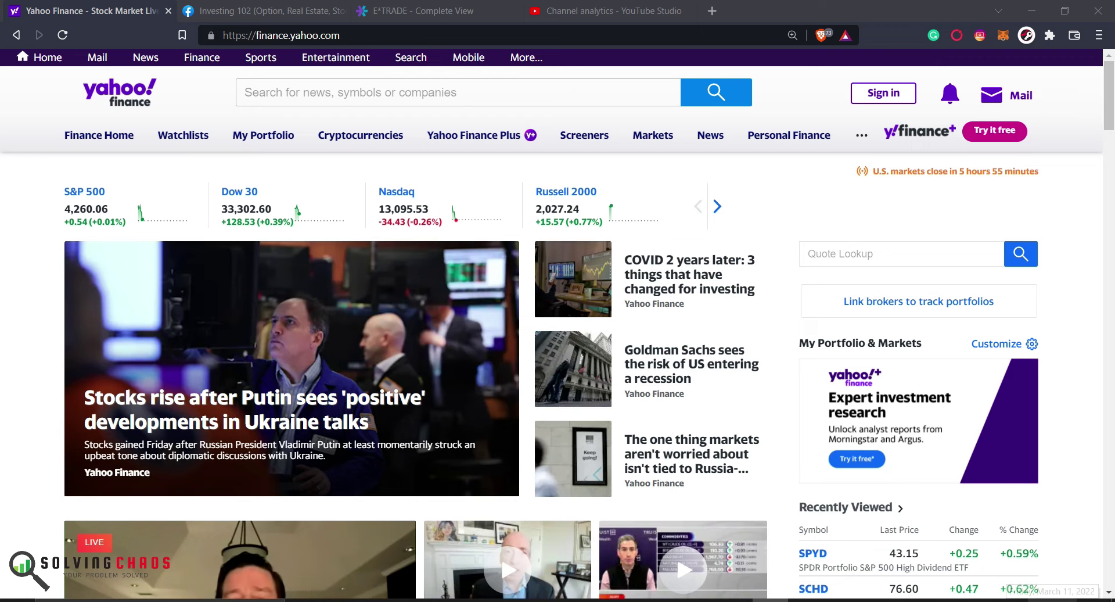
Check today's date on the taskbar calendar, then return to the Investing 102 Facebook group page.
left_click(1051, 600)
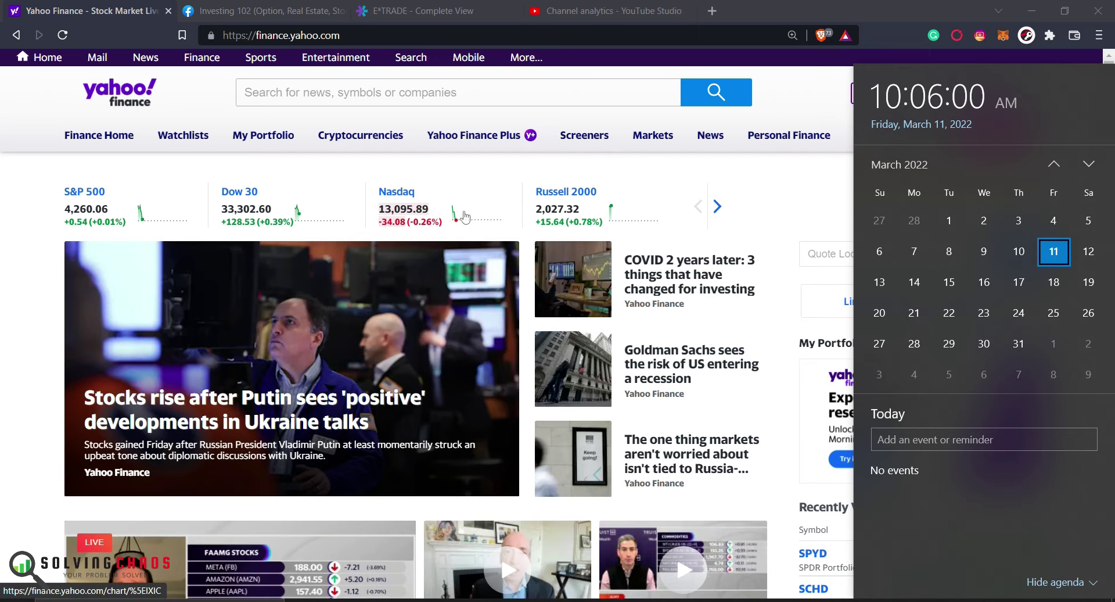
left_click(42, 237)
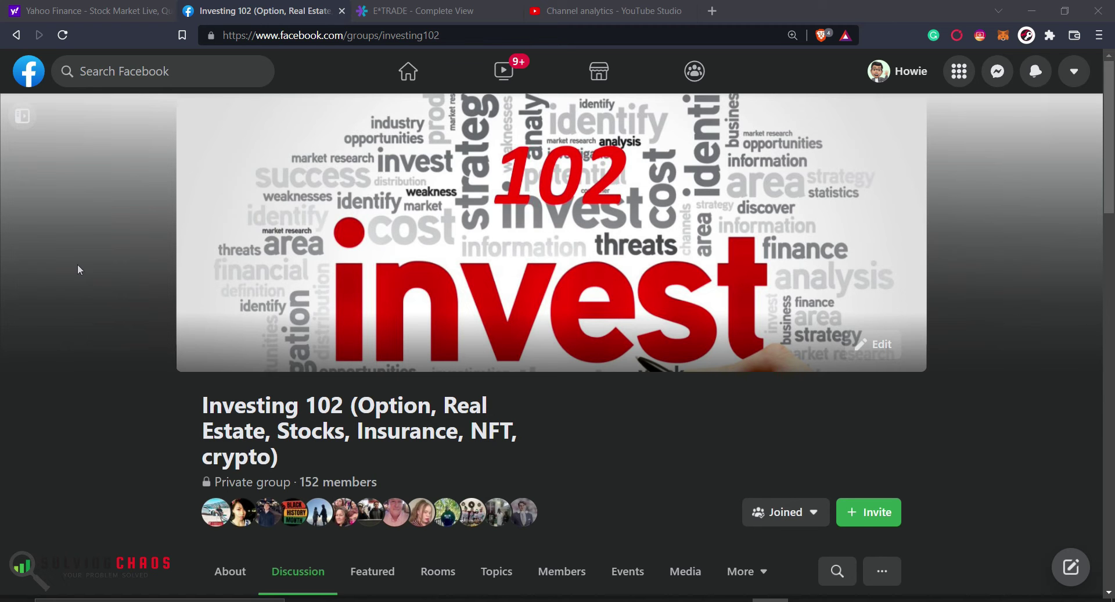
scroll(78, 263, "down", 10)
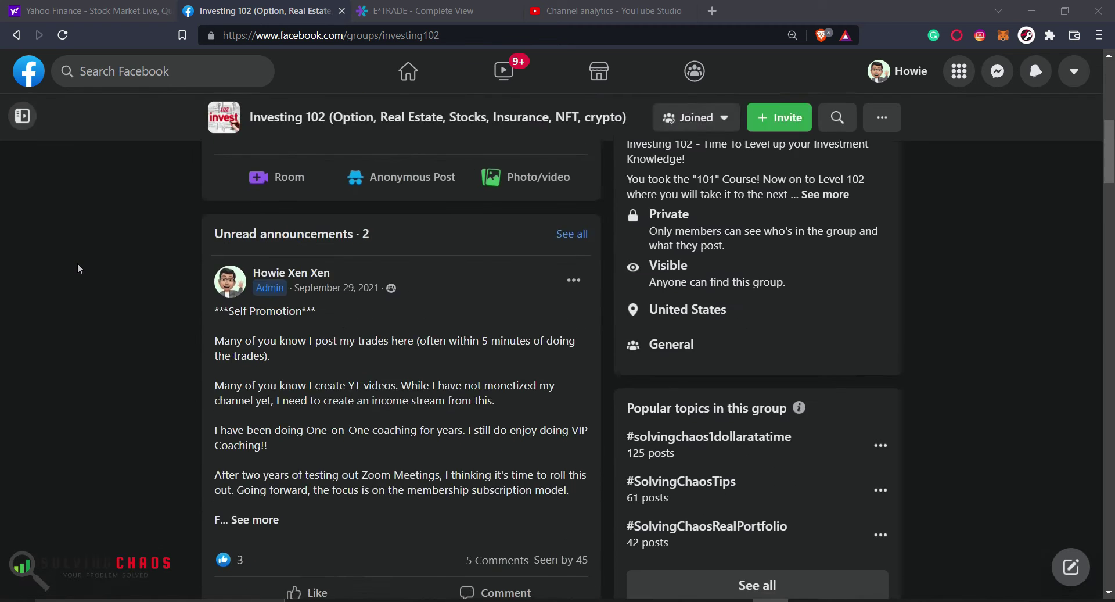
scroll(78, 263, "down", 10)
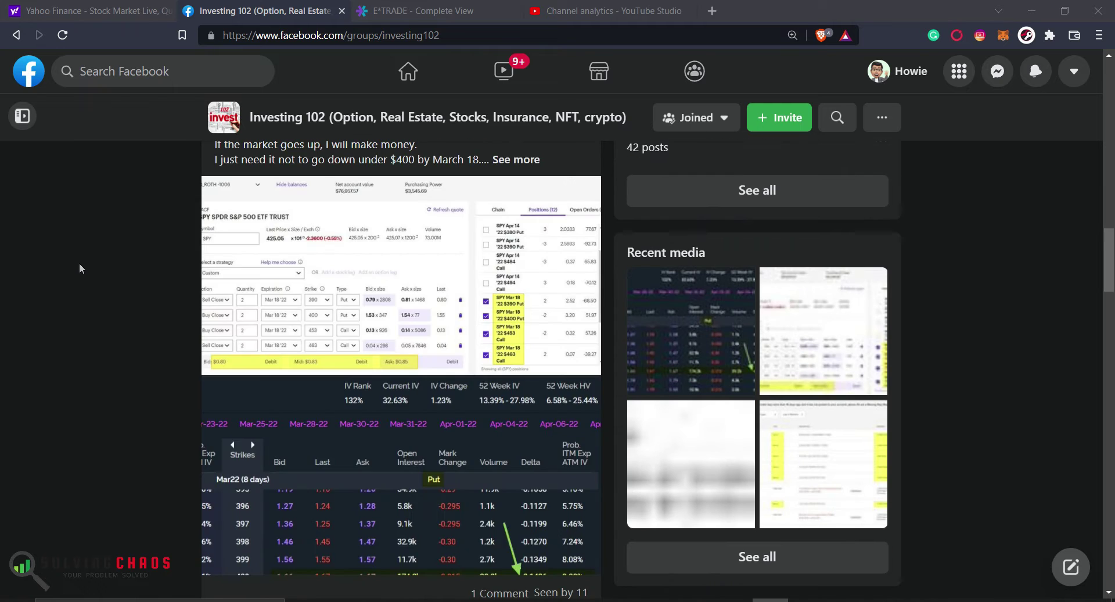
scroll(79, 263, "up", 1)
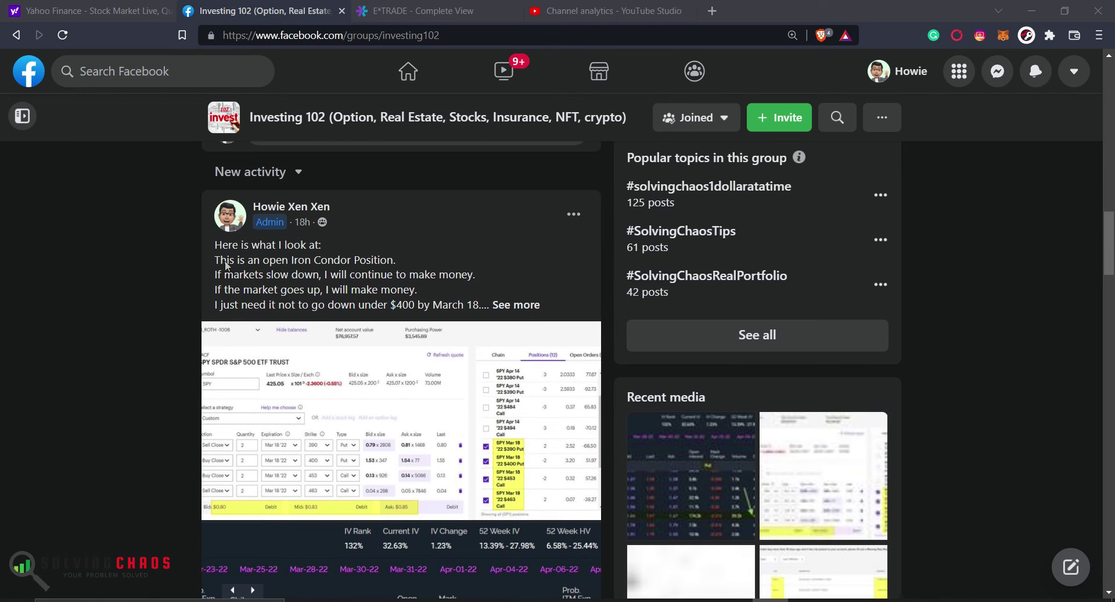
scroll(303, 302, "down", 10)
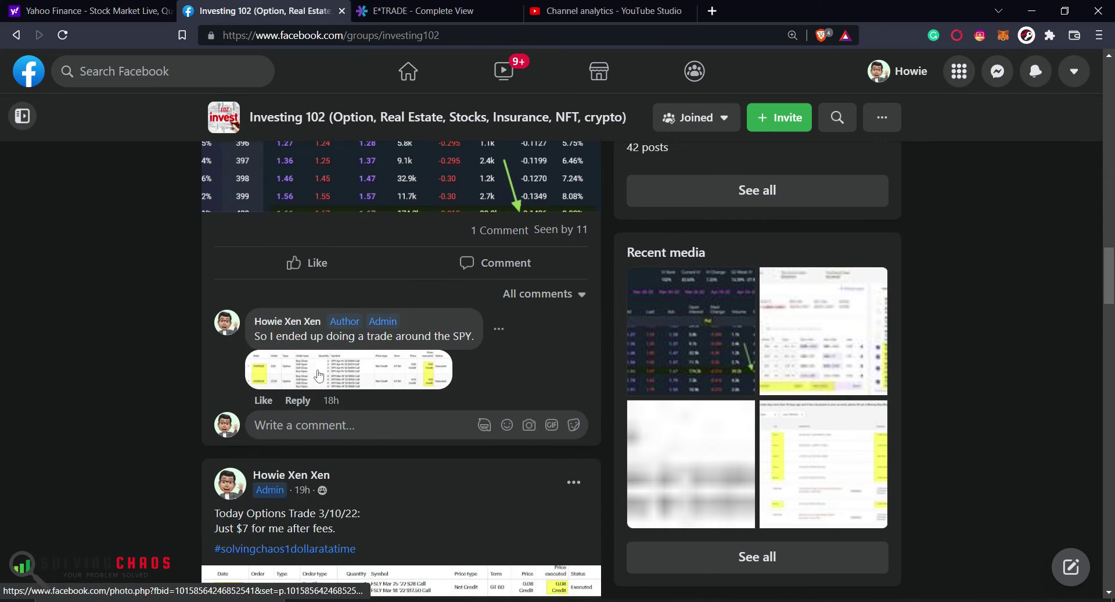
left_click(267, 368)
left_click(35, 81)
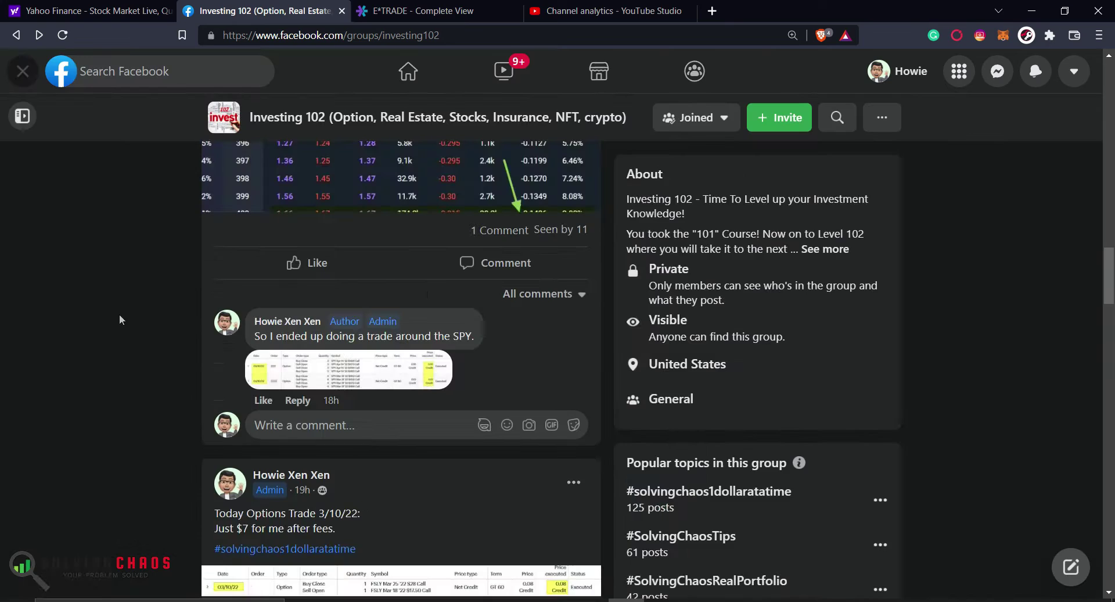
scroll(120, 311, "down", 5)
left_click(323, 308)
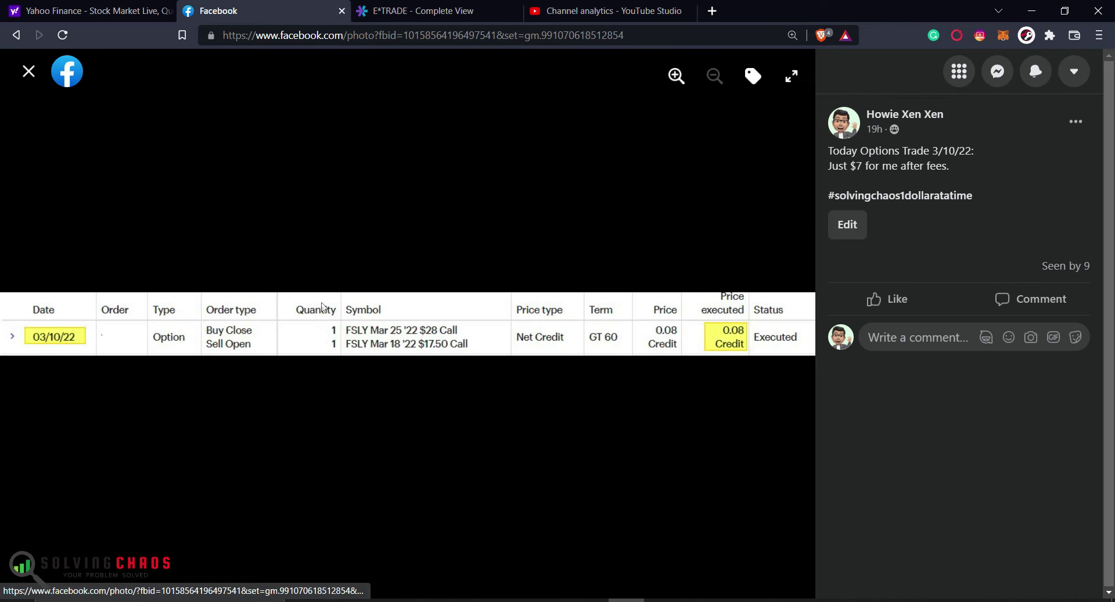
left_click(29, 72)
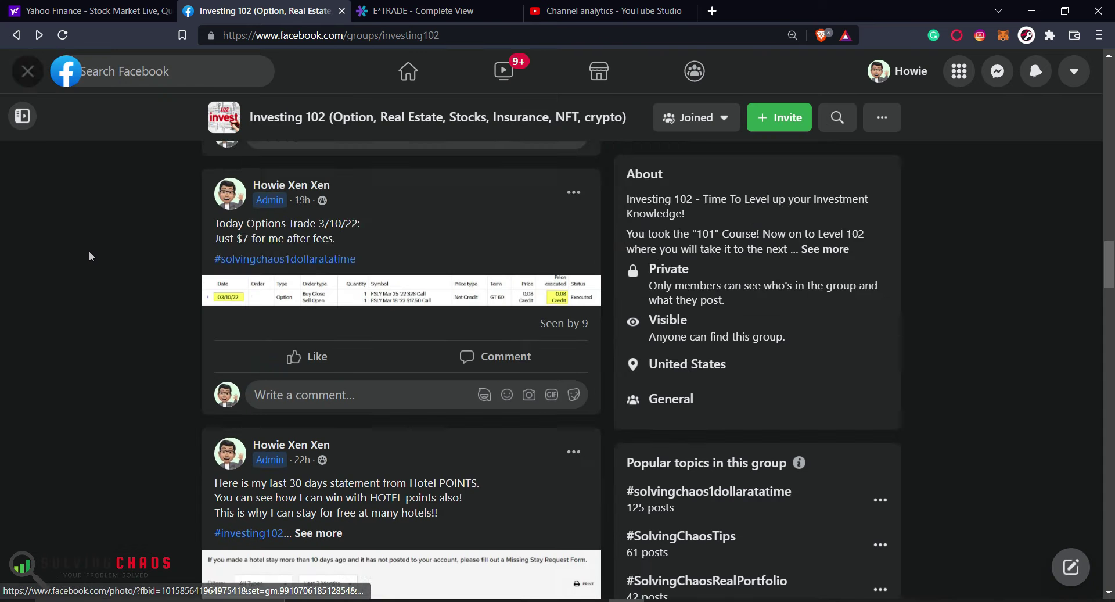
scroll(88, 259, "down", 4)
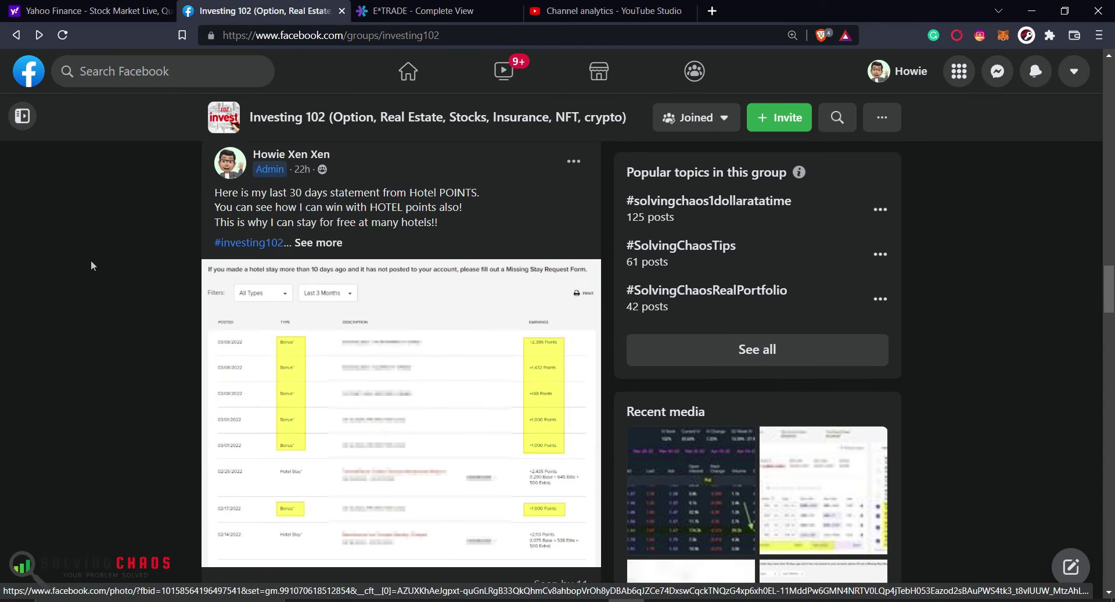
scroll(91, 259, "up", 10)
scroll(92, 260, "up", 10)
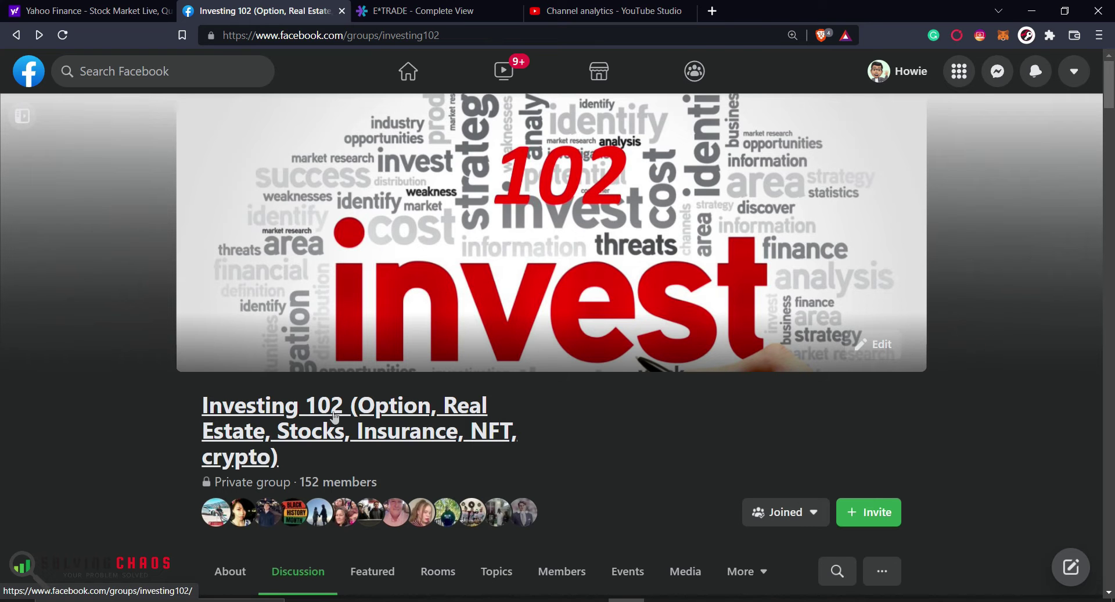
Close the Facebook group tab and scroll E*TRADE Portfolios down to the SPY option rows.
key("ctrl+w")
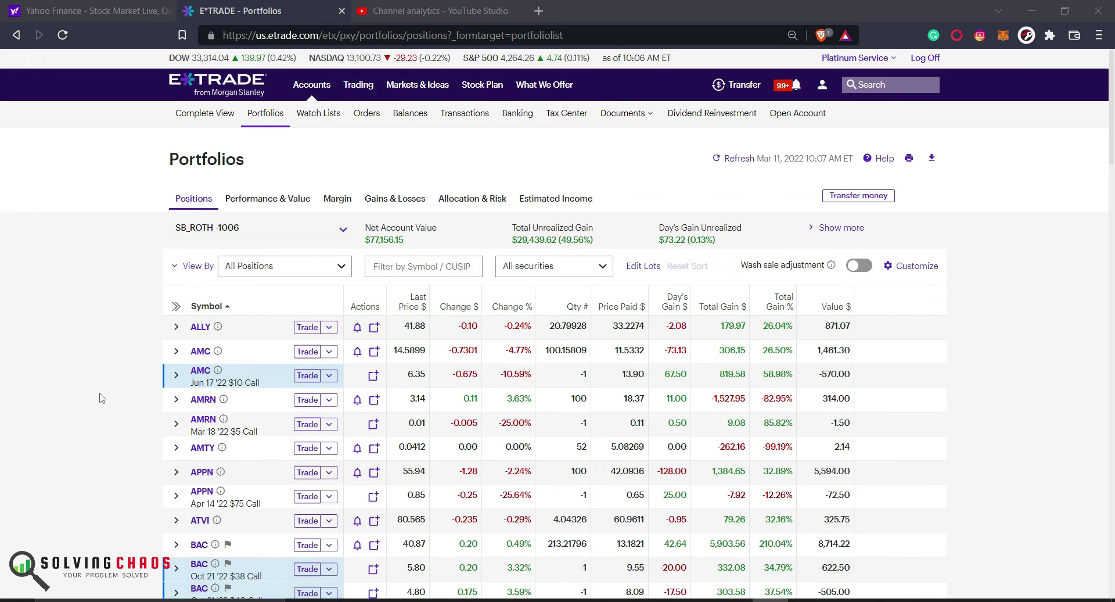
scroll(117, 284, "down", 15)
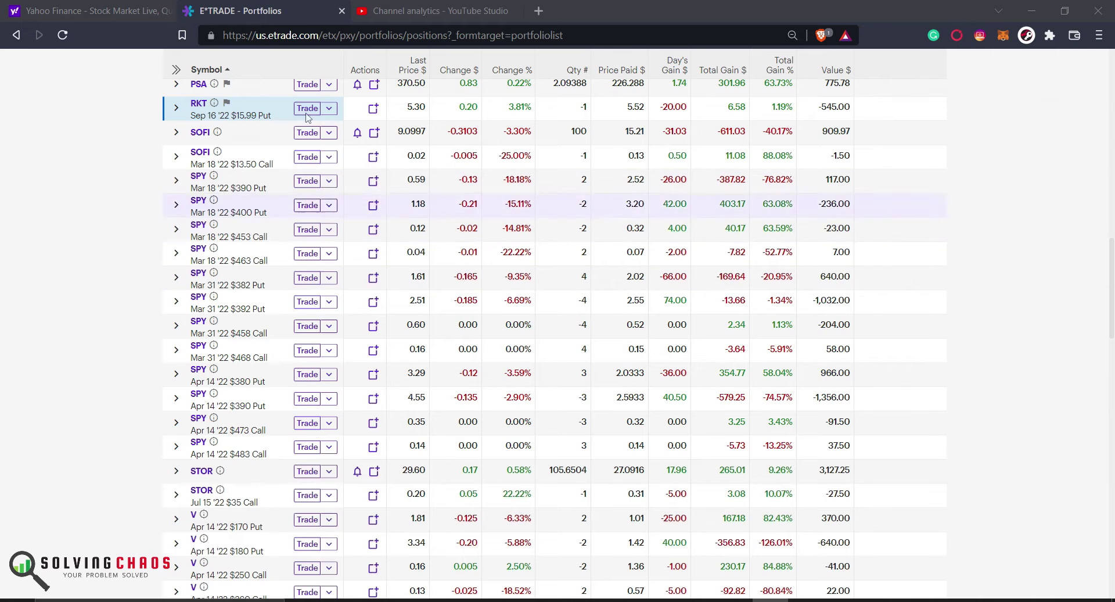
left_click(113, 11)
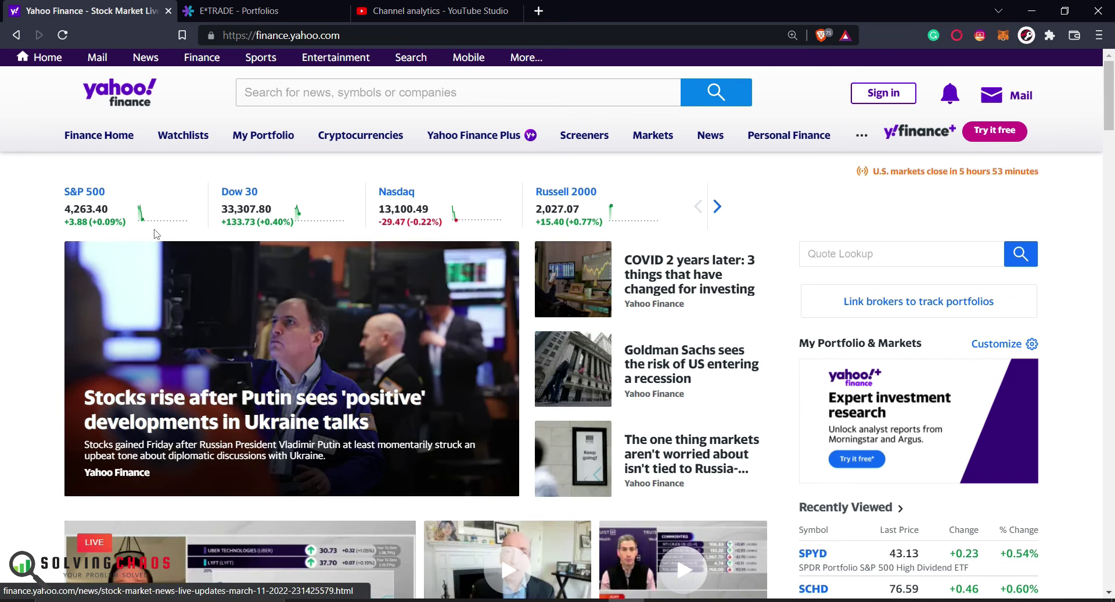
left_click(250, 10)
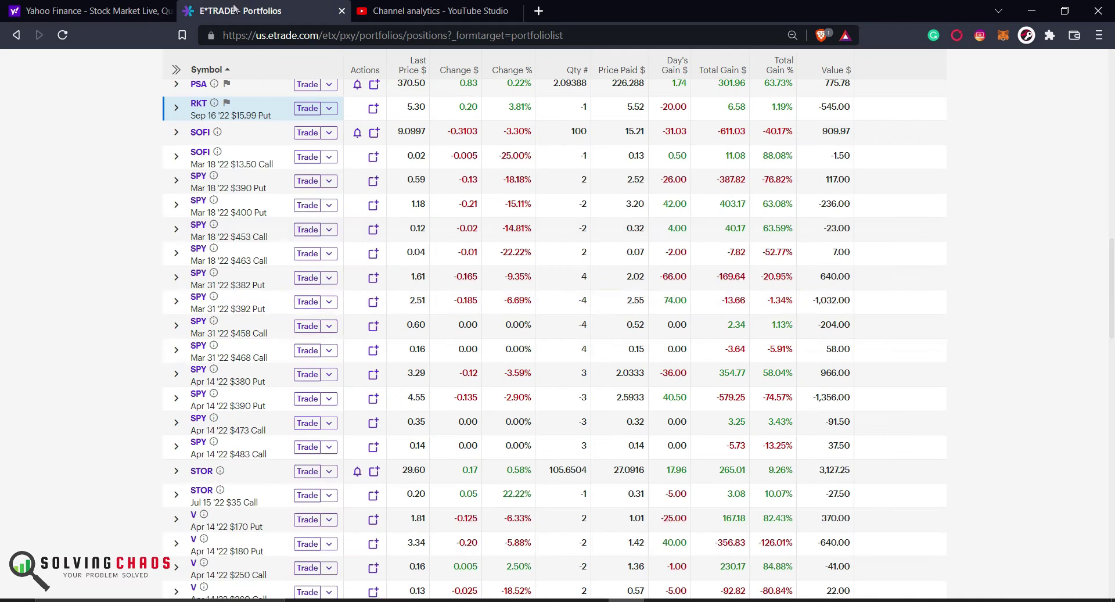
left_click(307, 206)
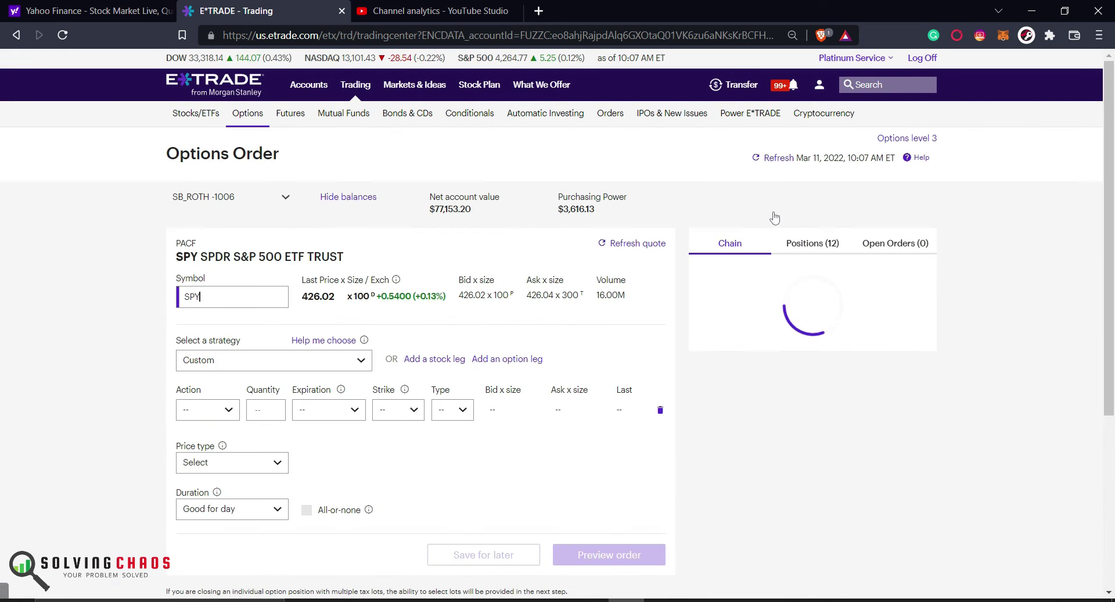
left_click(797, 246)
scroll(750, 383, "down", 3)
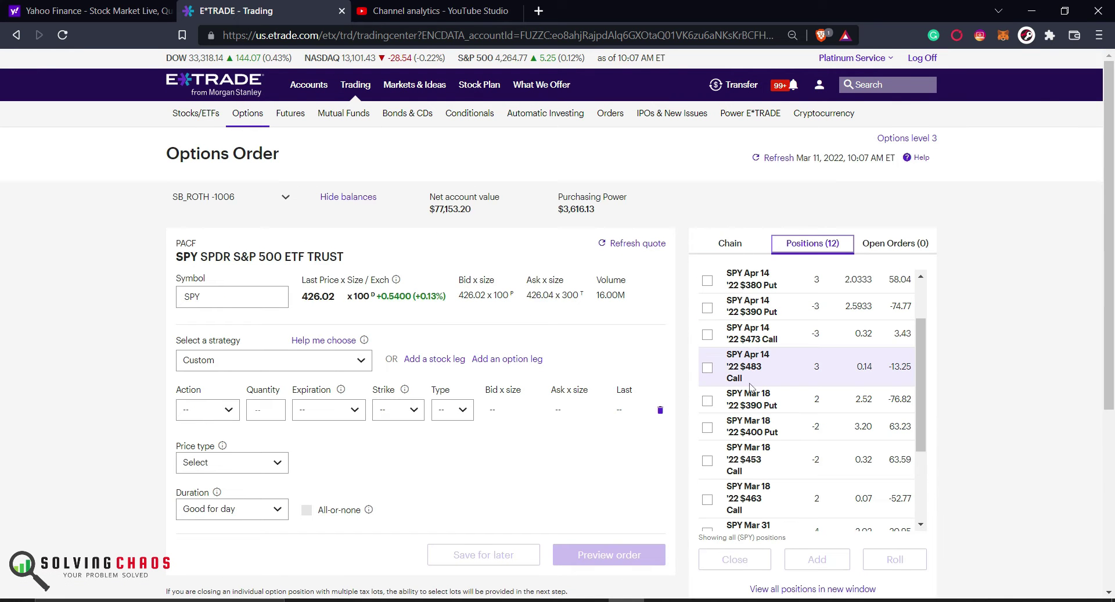
scroll(724, 372, "down", 2)
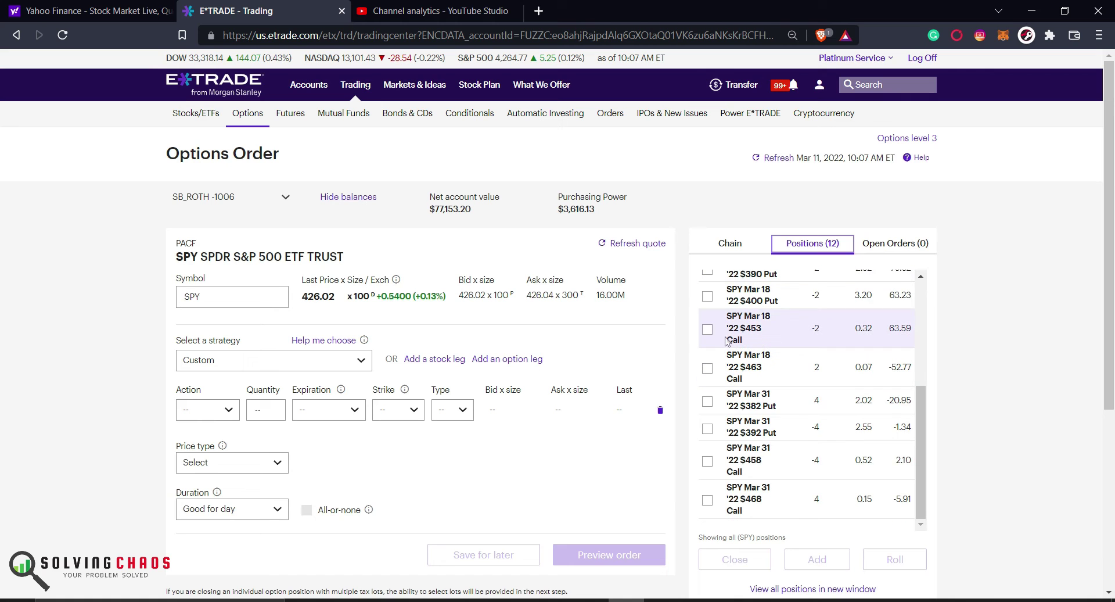
left_click(708, 329)
left_click(706, 297)
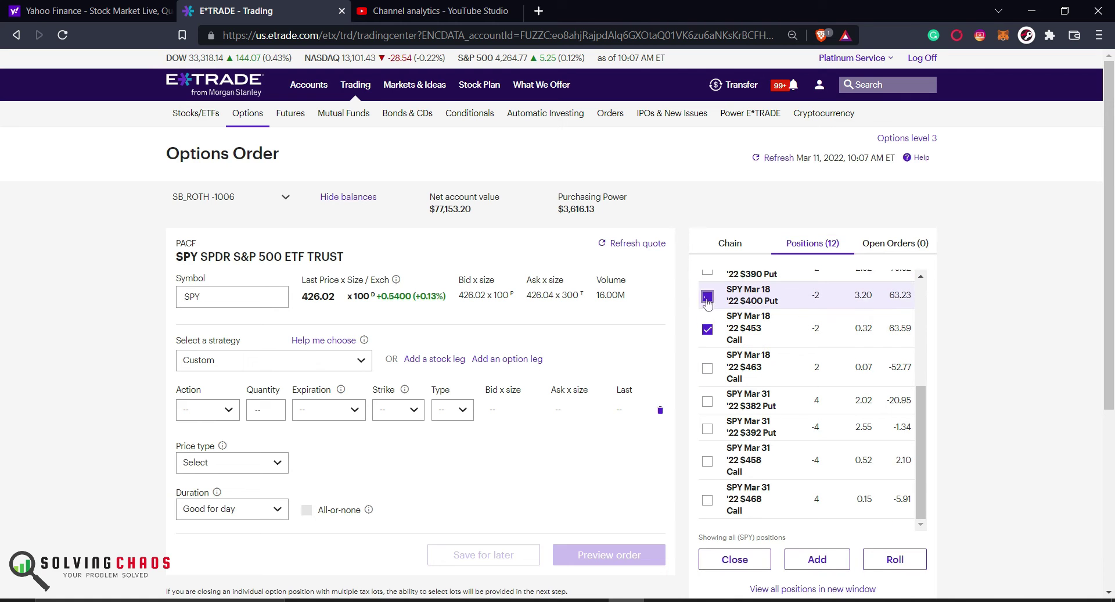
left_click(708, 366)
scroll(723, 360, "up", 1)
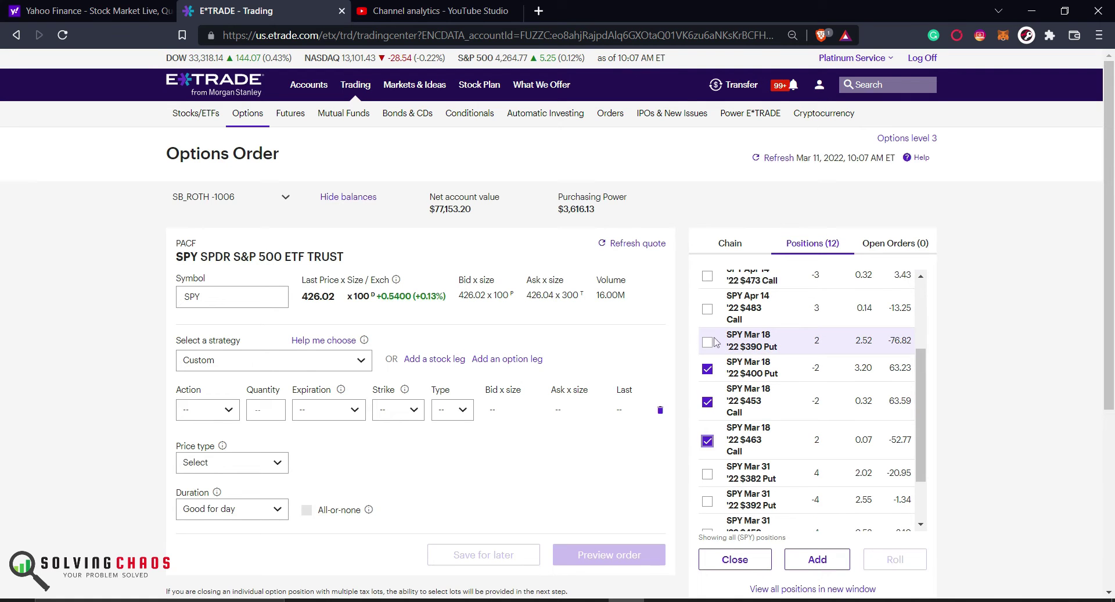
left_click(733, 558)
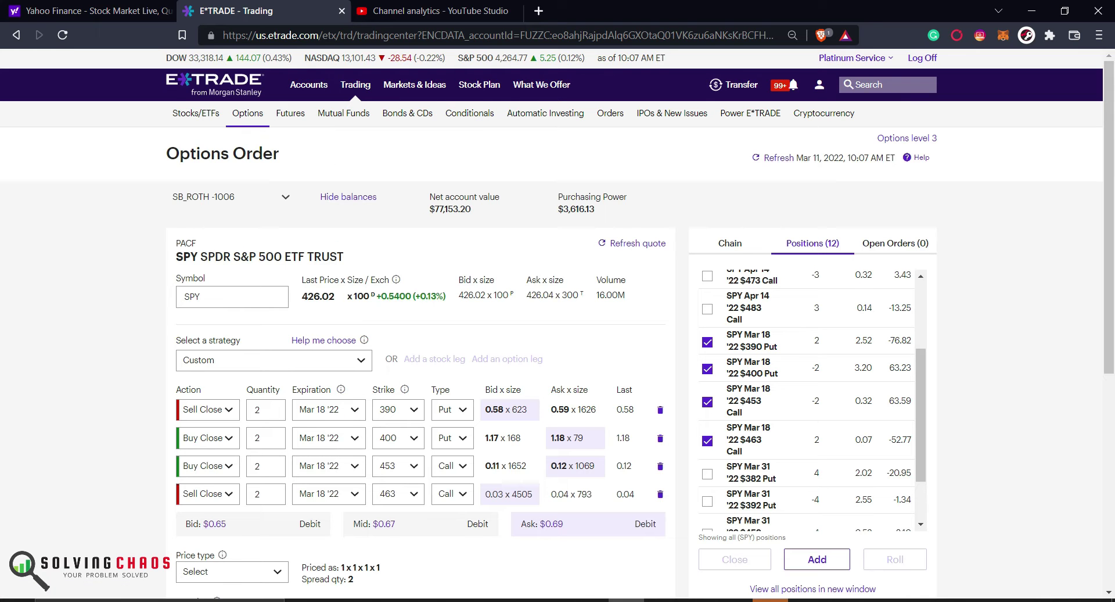
key("alt+Left")
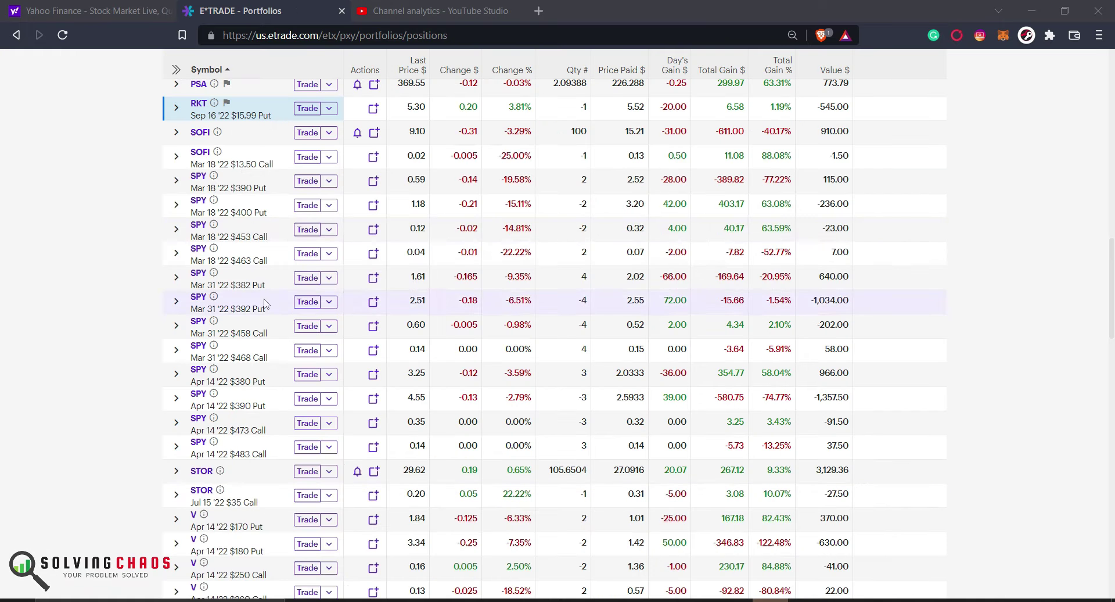
Start a new SPY options order and list the held SPY positions instead of the chain.
left_click(308, 182)
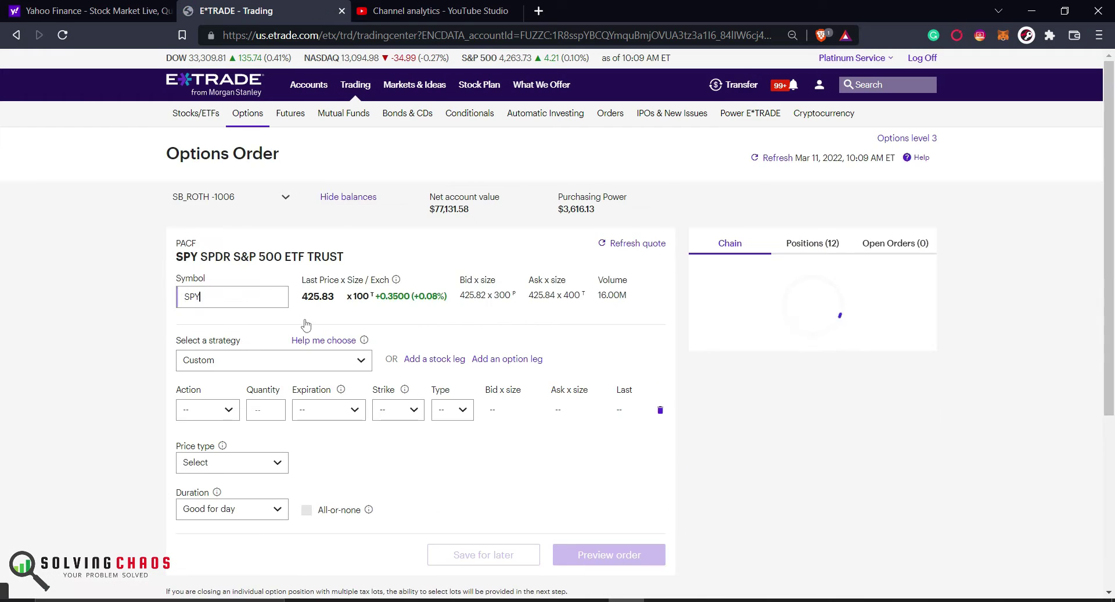
left_click(98, 10)
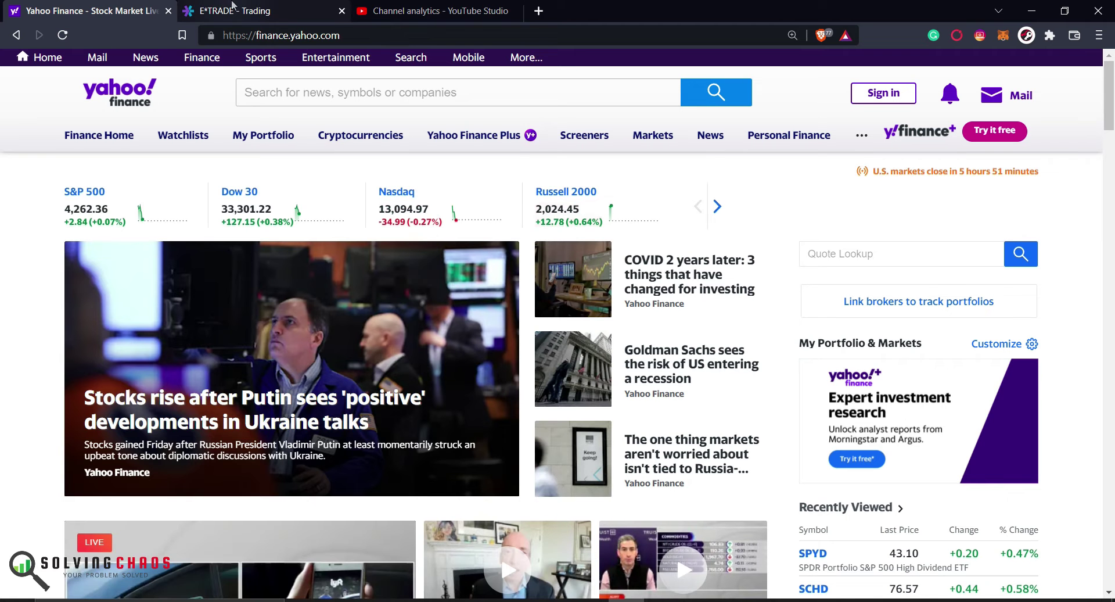
left_click(247, 9)
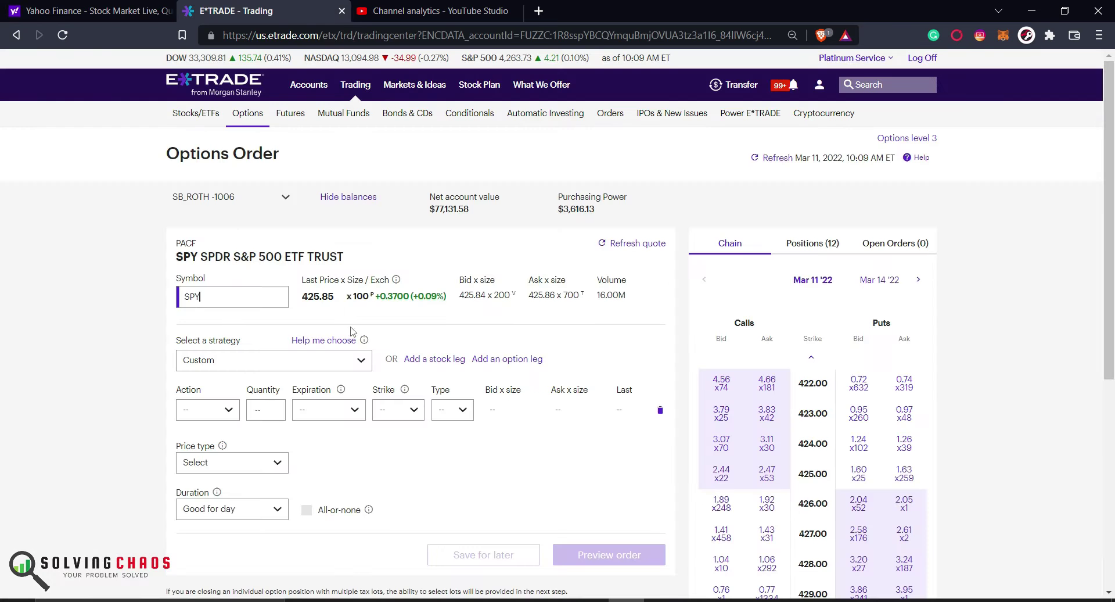
left_click(810, 243)
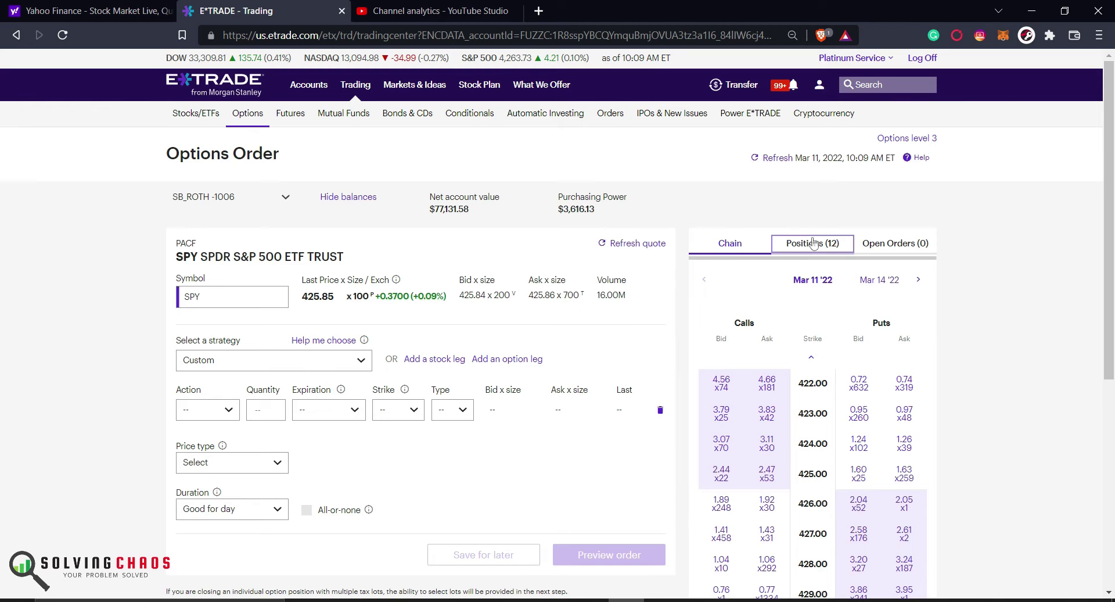
scroll(714, 337, "down", 3)
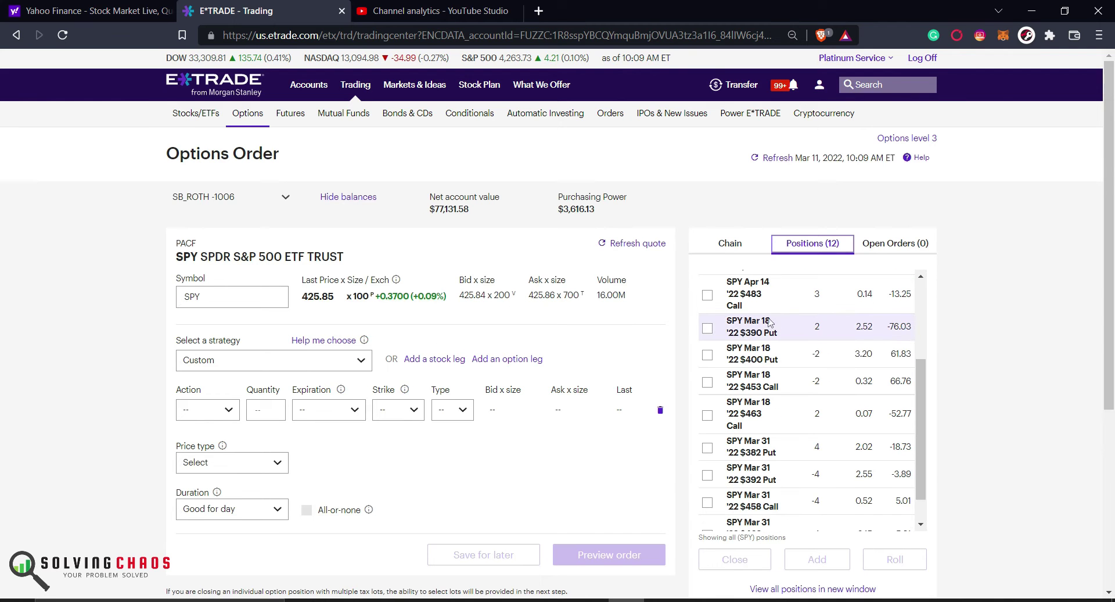
Select the Mar 18 SPY 390/400 puts and 453/463 calls and load them as closing legs.
left_click(708, 329)
left_click(707, 355)
left_click(707, 383)
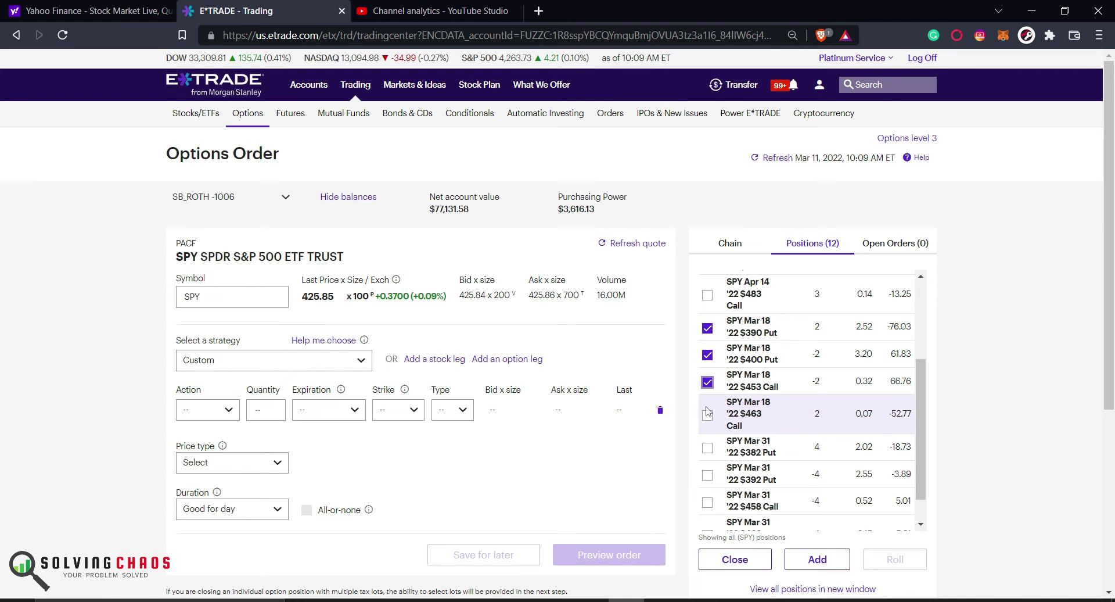
left_click(707, 415)
left_click(735, 554)
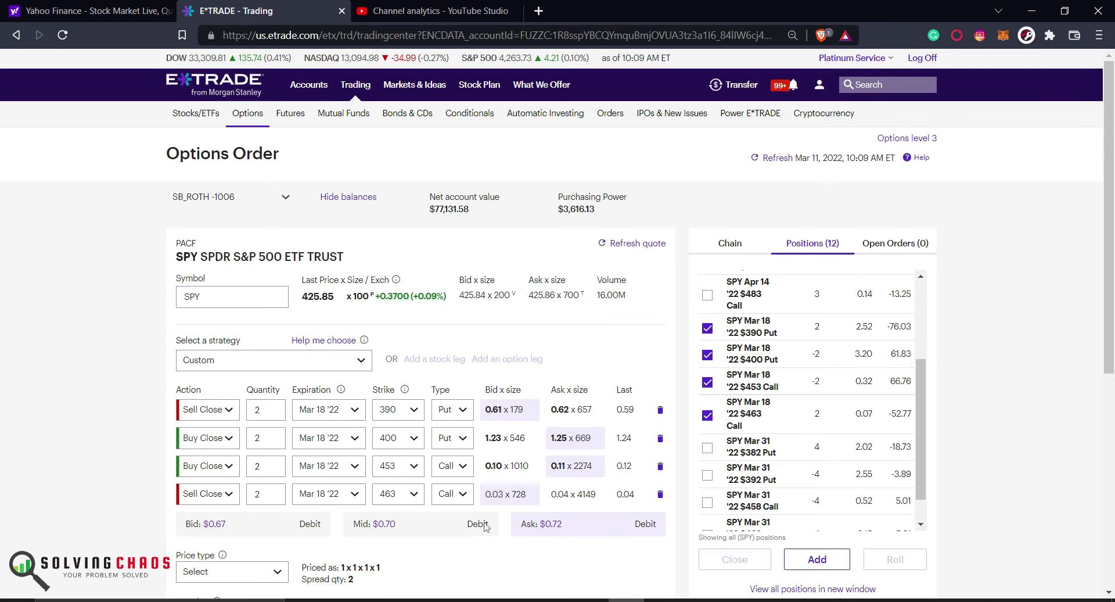
scroll(479, 525, "down", 2)
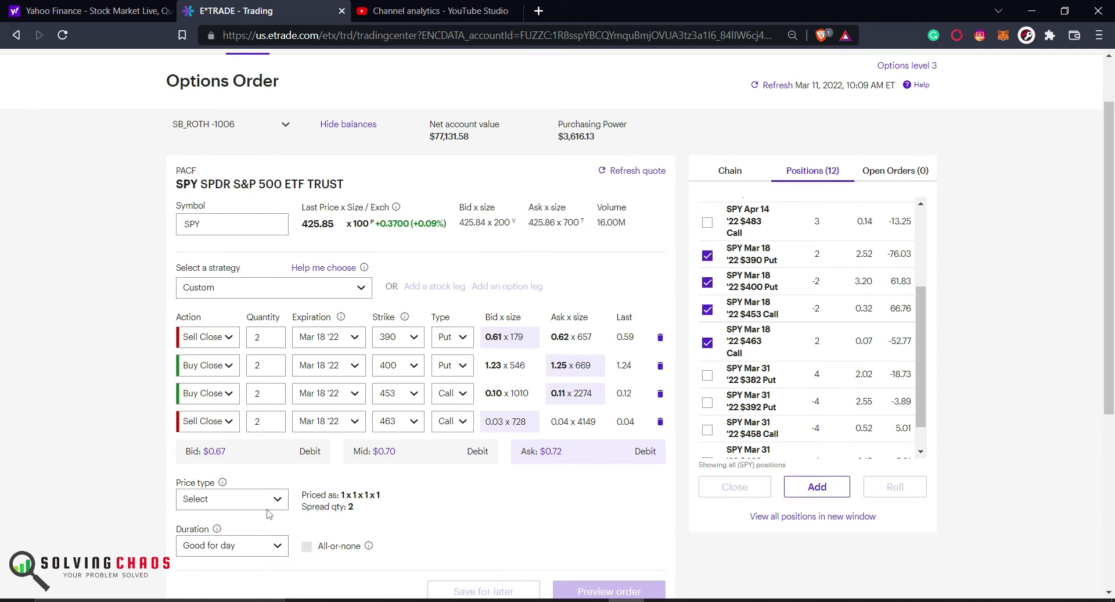
Price the closing order as a $0.70 net debit, good for 60 days.
left_click(222, 503)
left_click(224, 551)
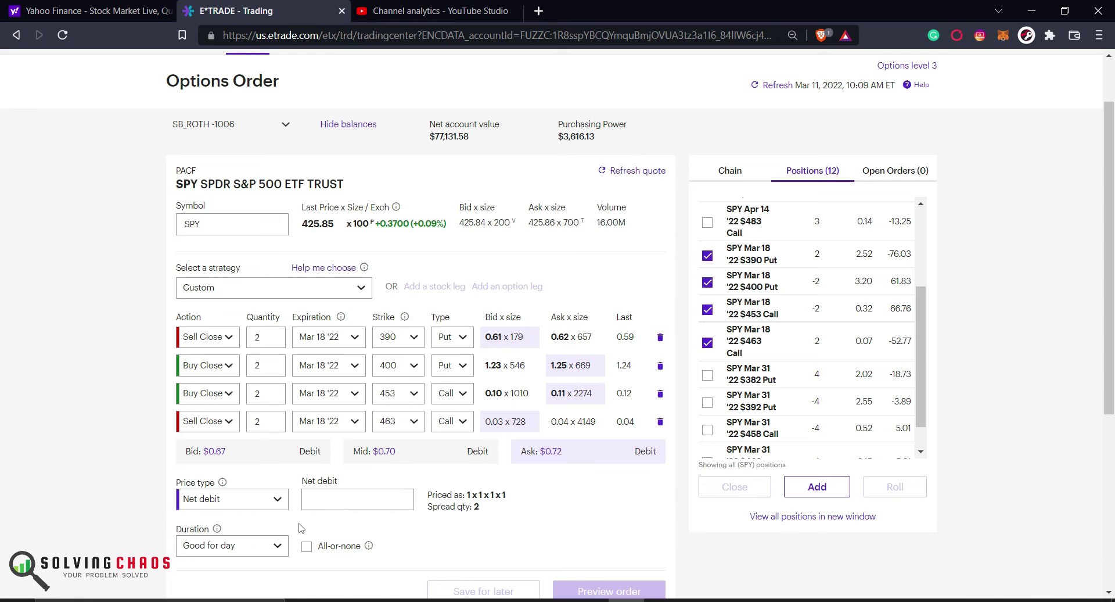
left_click(324, 500)
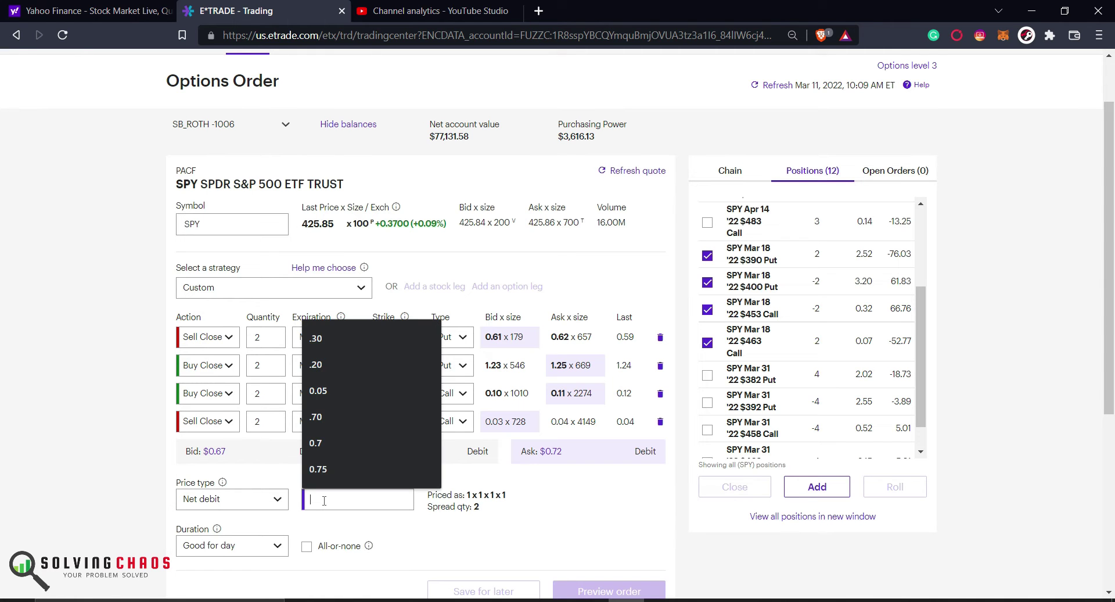
left_click(392, 550)
left_click(382, 507)
type(".70")
scroll(346, 508, "down", 1)
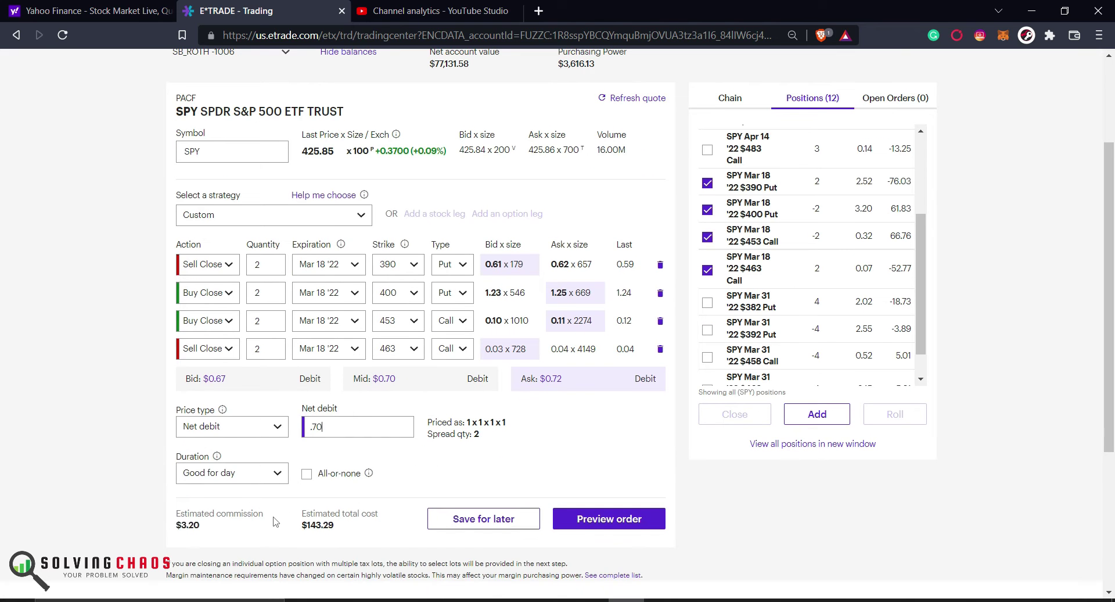
left_click(239, 477)
left_click(237, 498)
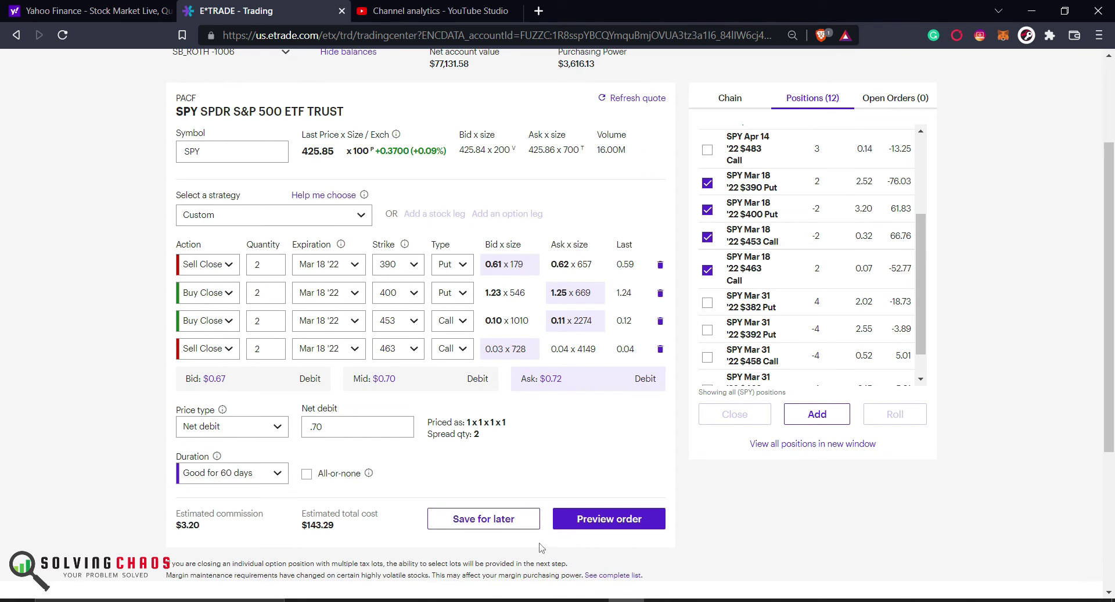
Preview and place the SPY closing order, then return to a blank order form.
left_click(586, 518)
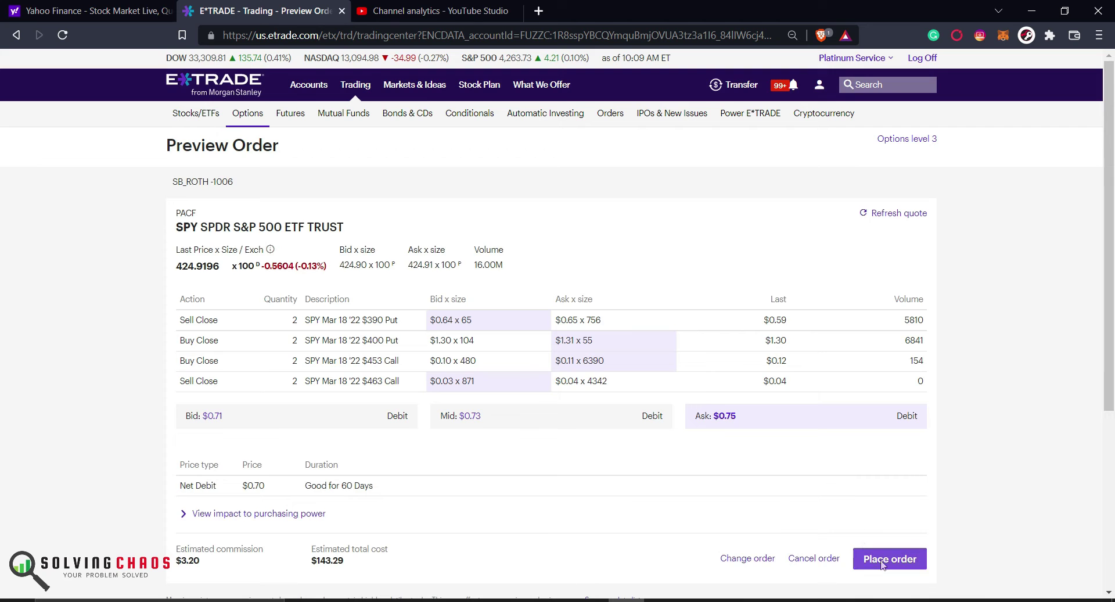
left_click(889, 558)
scroll(765, 478, "down", 3)
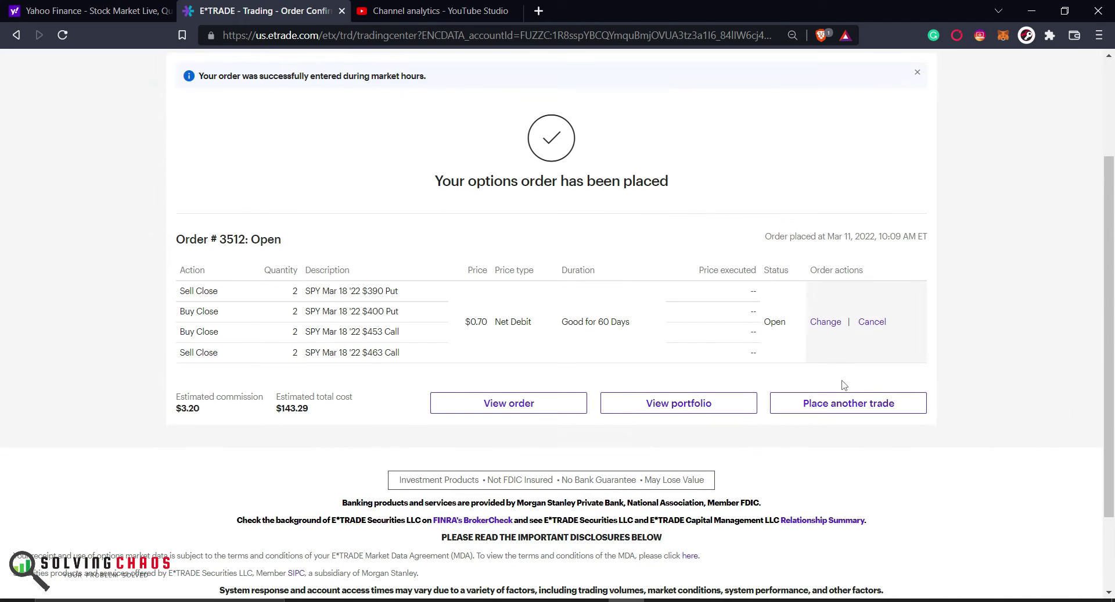
left_click(846, 404)
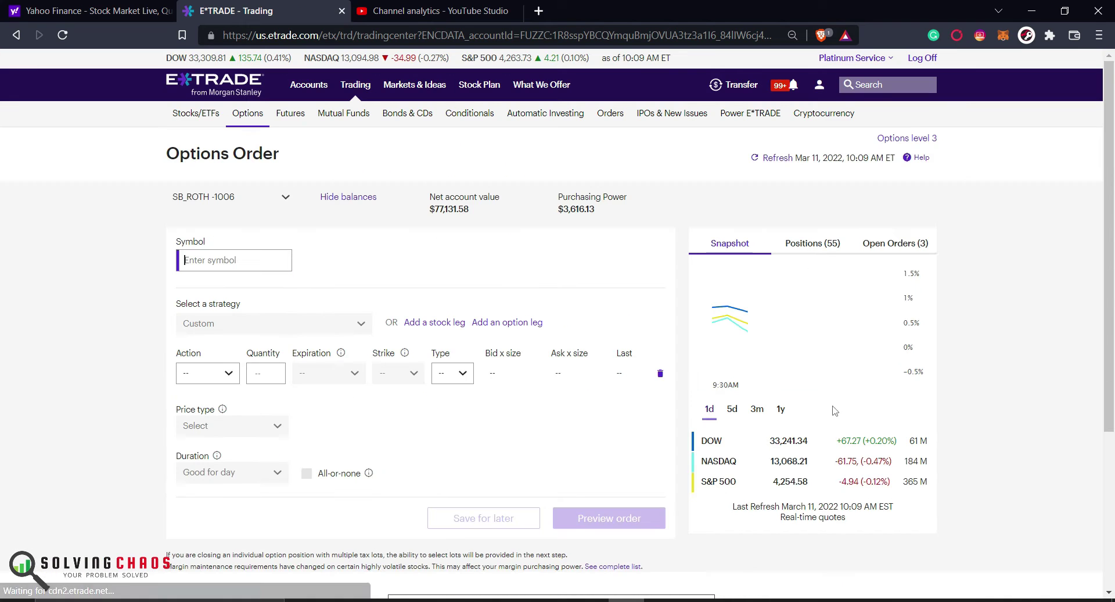
Open the SPY four-leg closing order from Open Orders for change and set its net debit to 0.75.
left_click(880, 245)
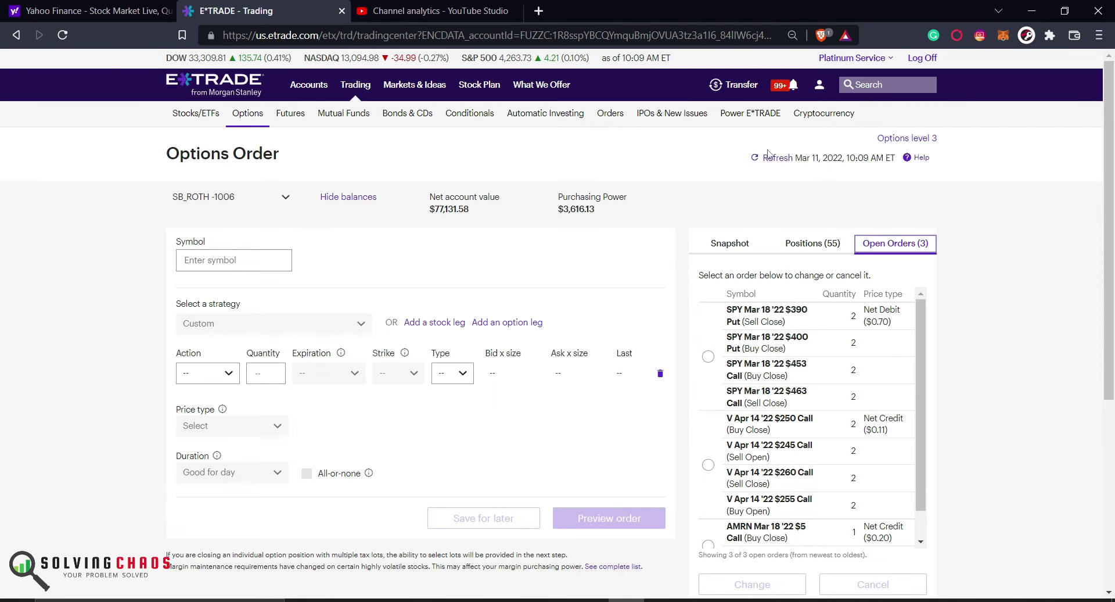
left_click(708, 355)
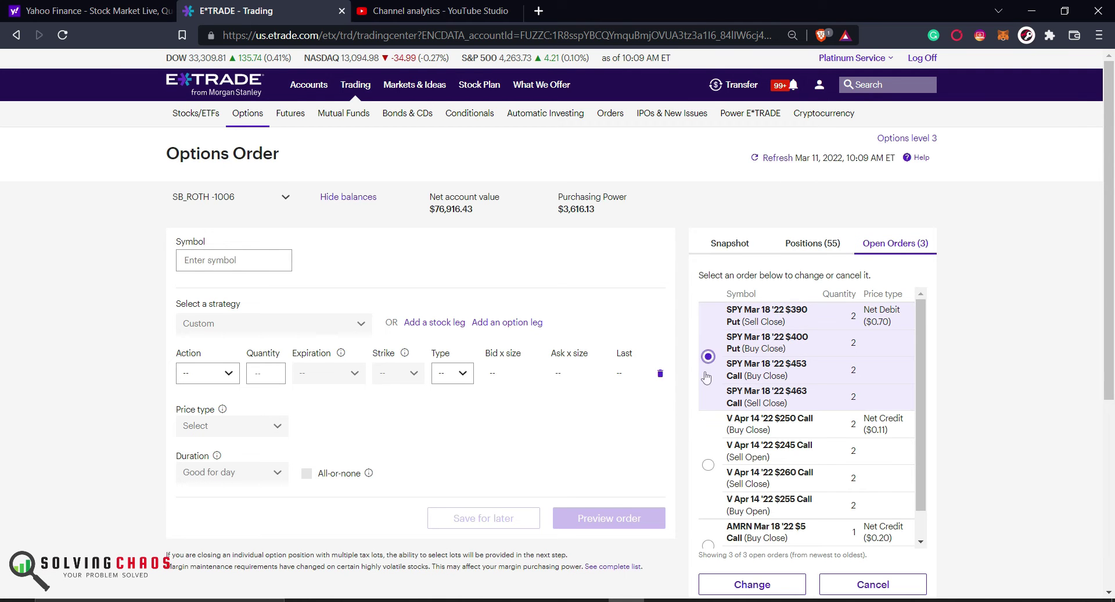
scroll(706, 407, "down", 1)
left_click(751, 583)
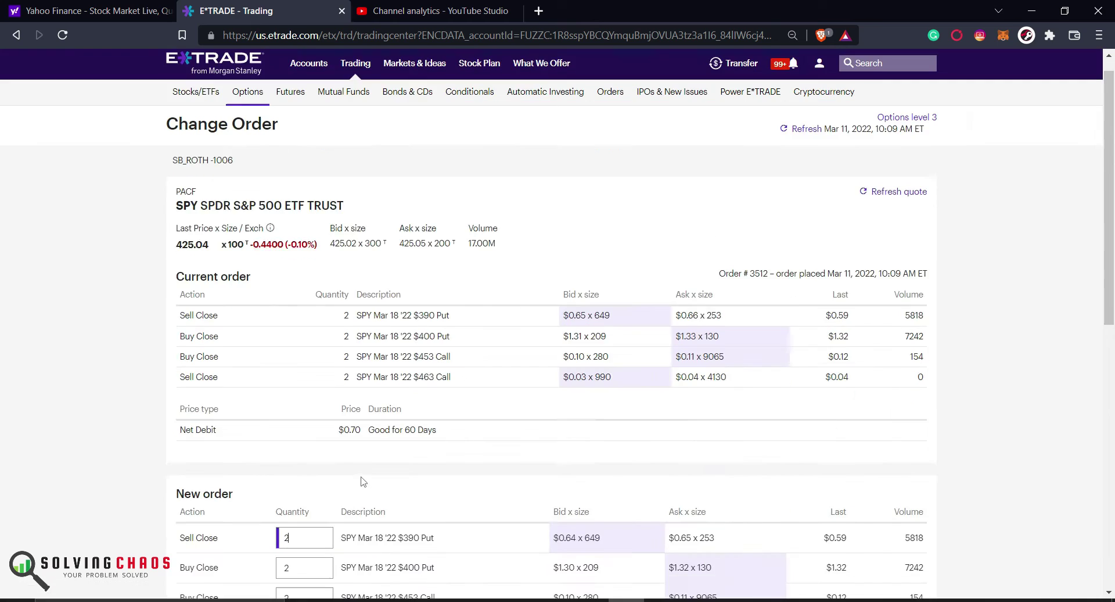
scroll(363, 481, "down", 3)
left_click(407, 452)
type("1")
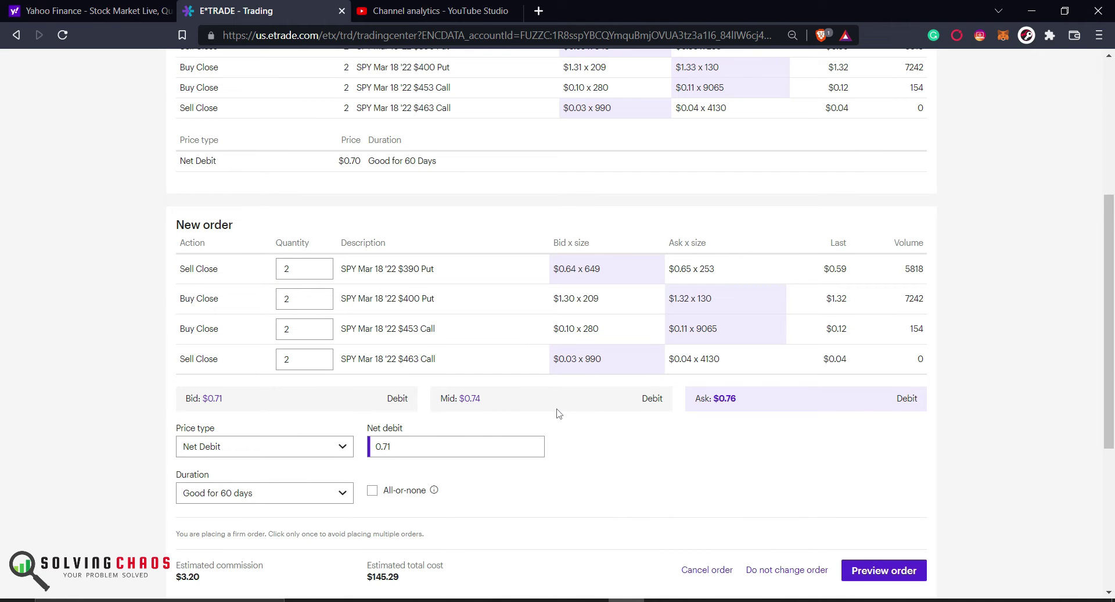
key("BackSpace")
type("5")
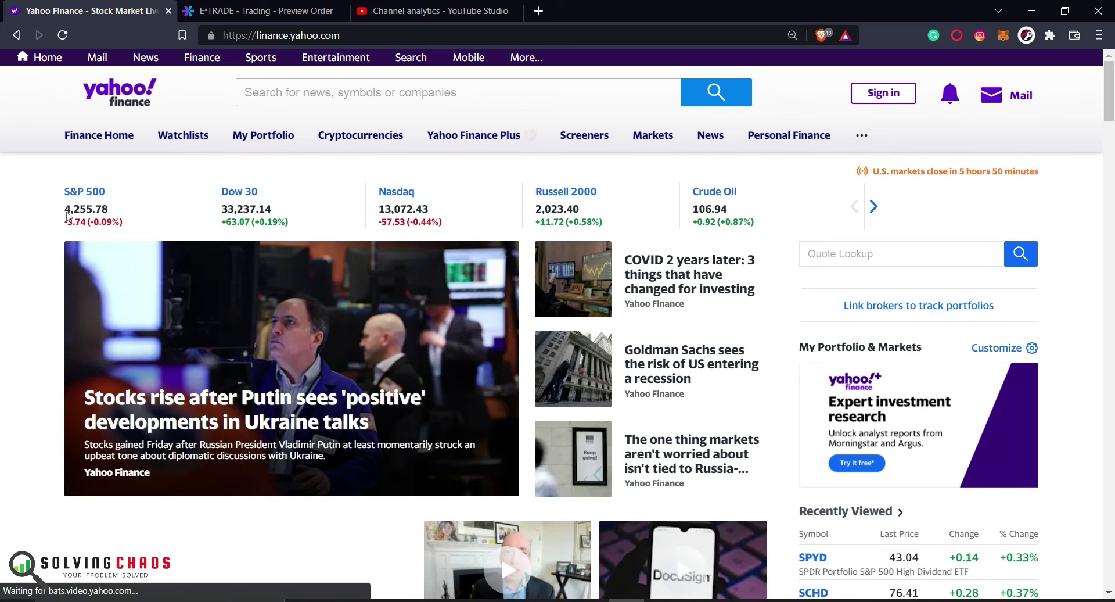
Place the revised $0.75 order and refresh Open Orders to confirm it's gone.
left_click(262, 11)
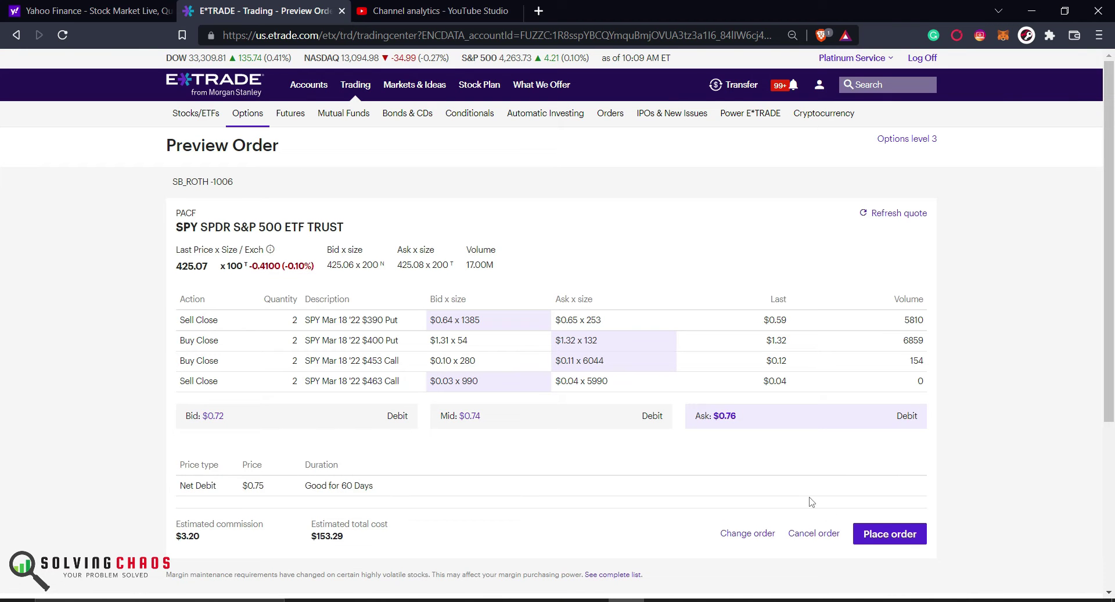
left_click(890, 533)
scroll(814, 419, "down", 5)
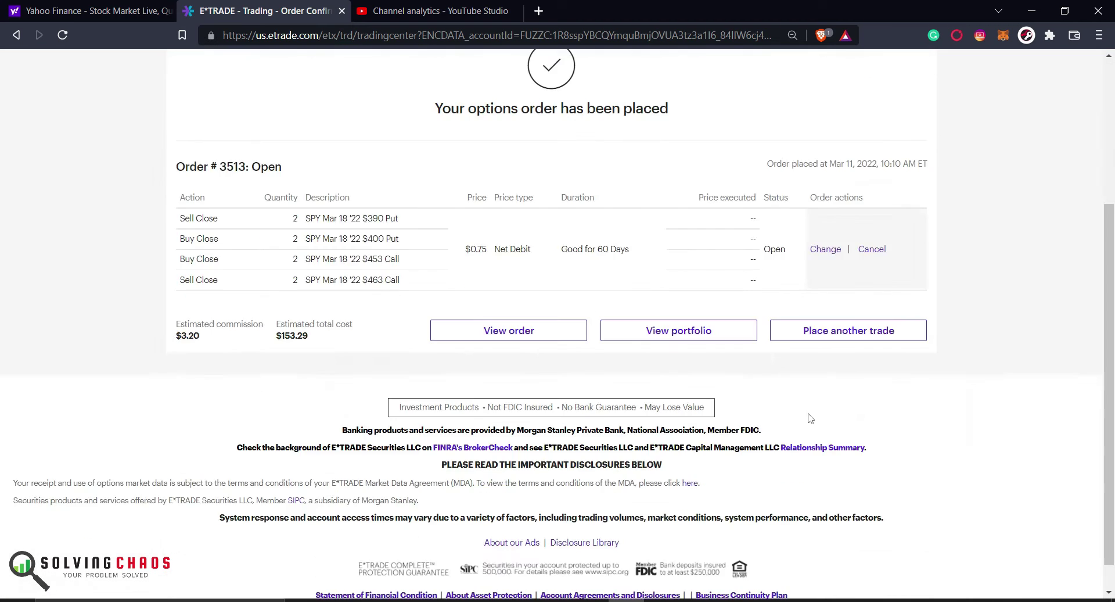
left_click(816, 330)
left_click(880, 243)
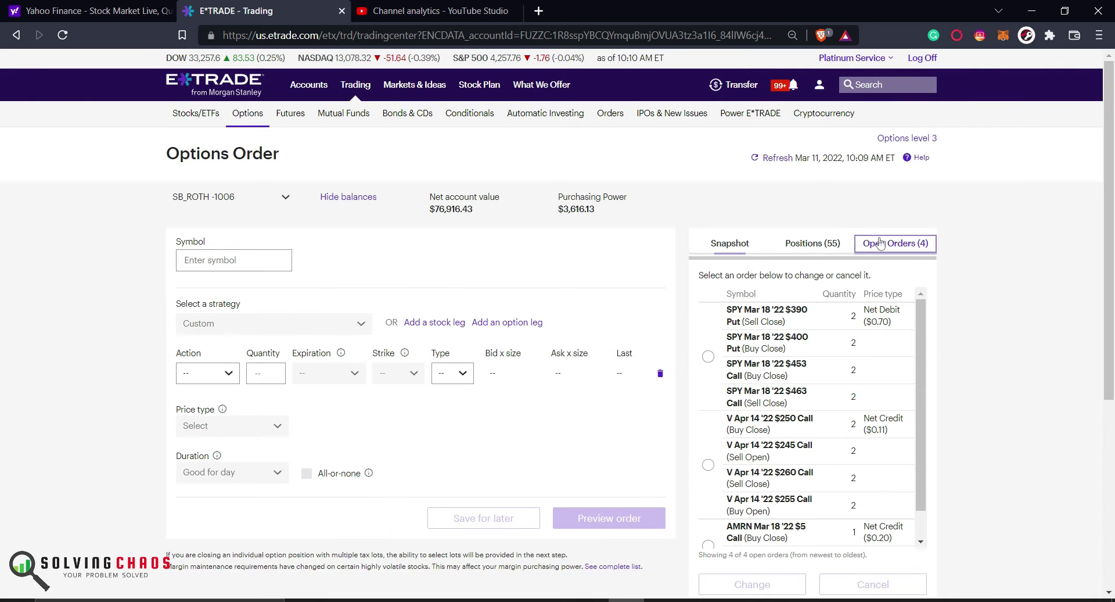
left_click(777, 158)
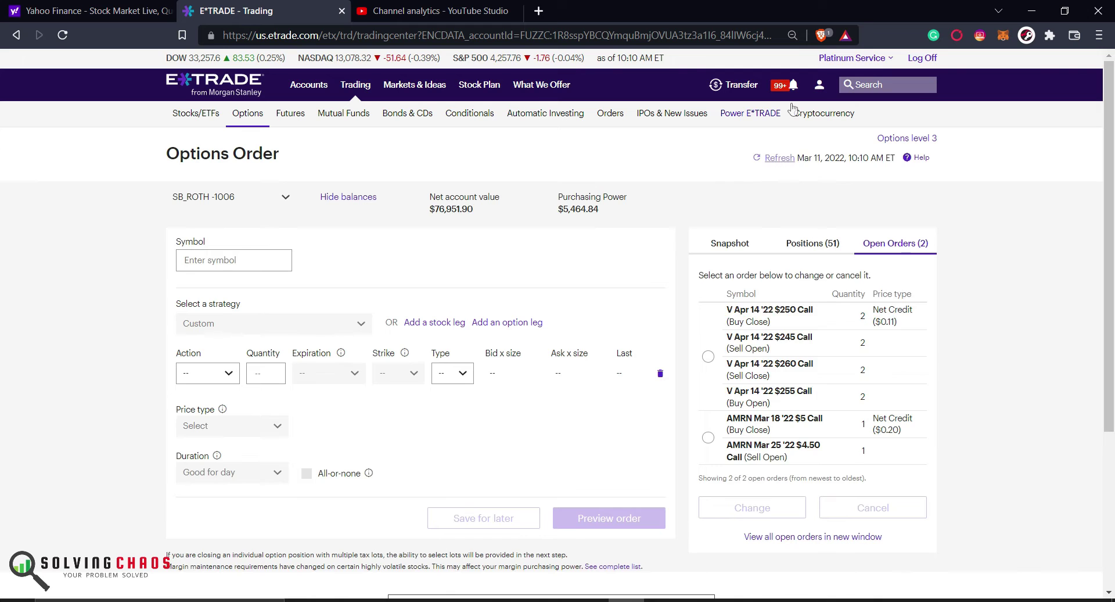
Compare the Apr-22-22 and Apr-29-22 SPY chains in Power E*TRADE and scroll the Apr-29 strikes.
mouse_move(795, 99)
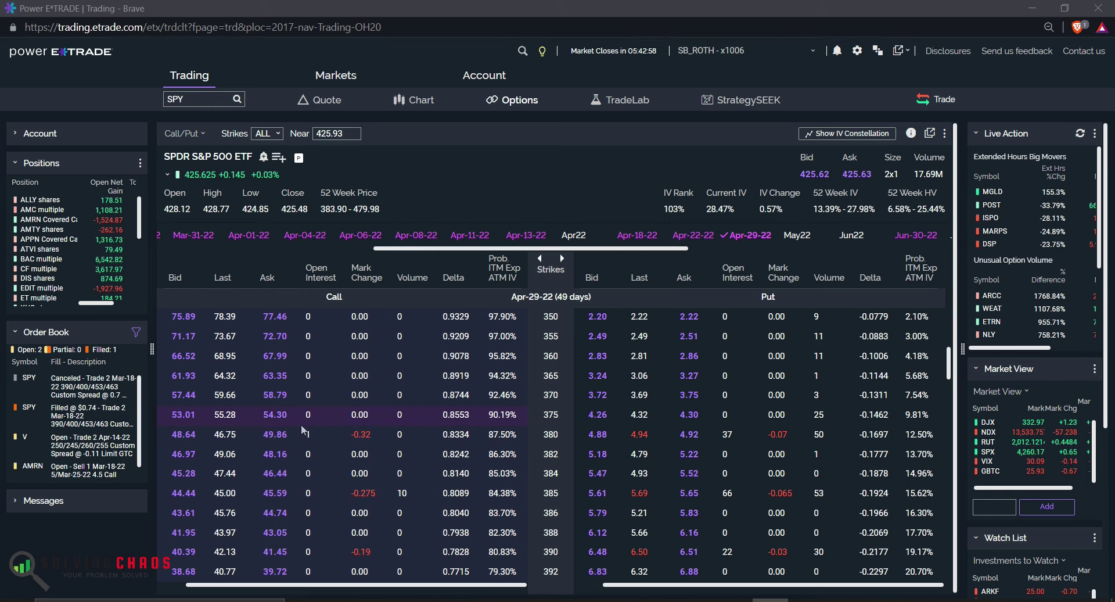
left_click(758, 239)
left_click(701, 240)
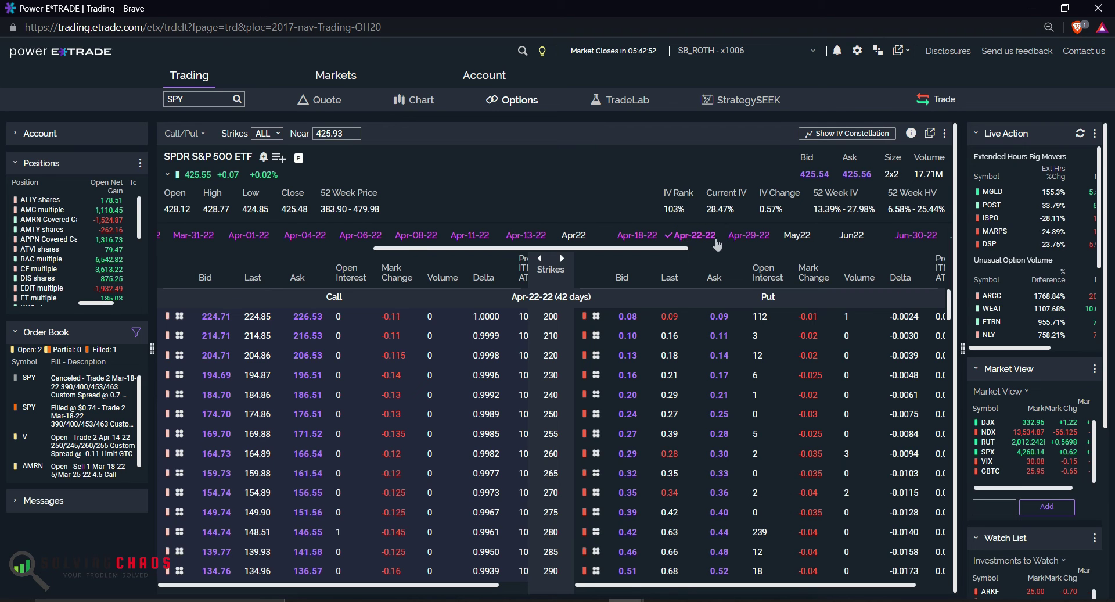
left_click(698, 239)
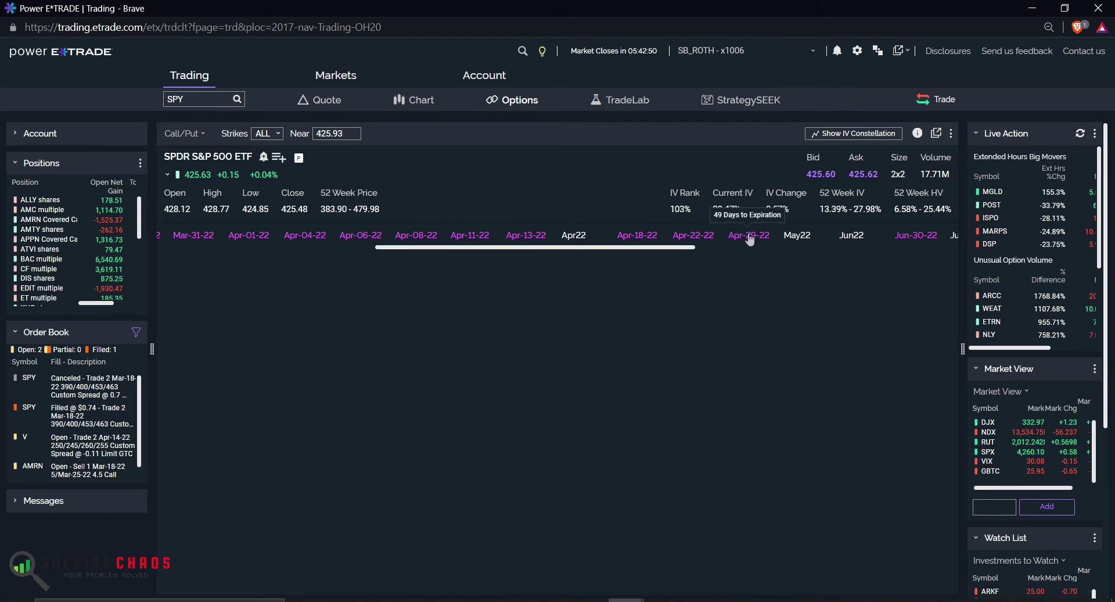
left_click(749, 235)
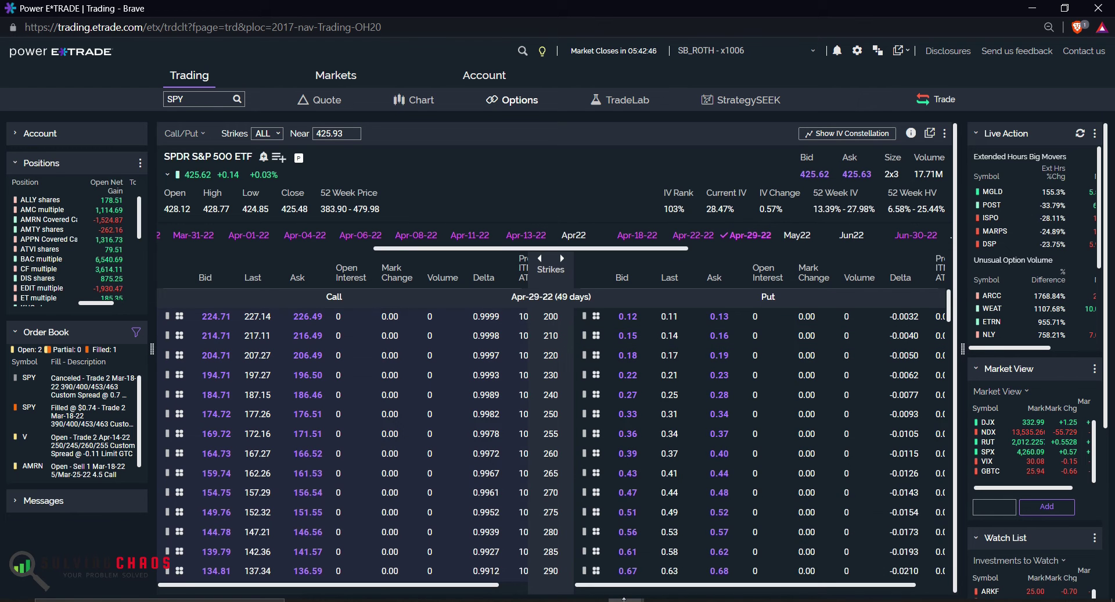
left_click_drag(655, 586, 672, 588)
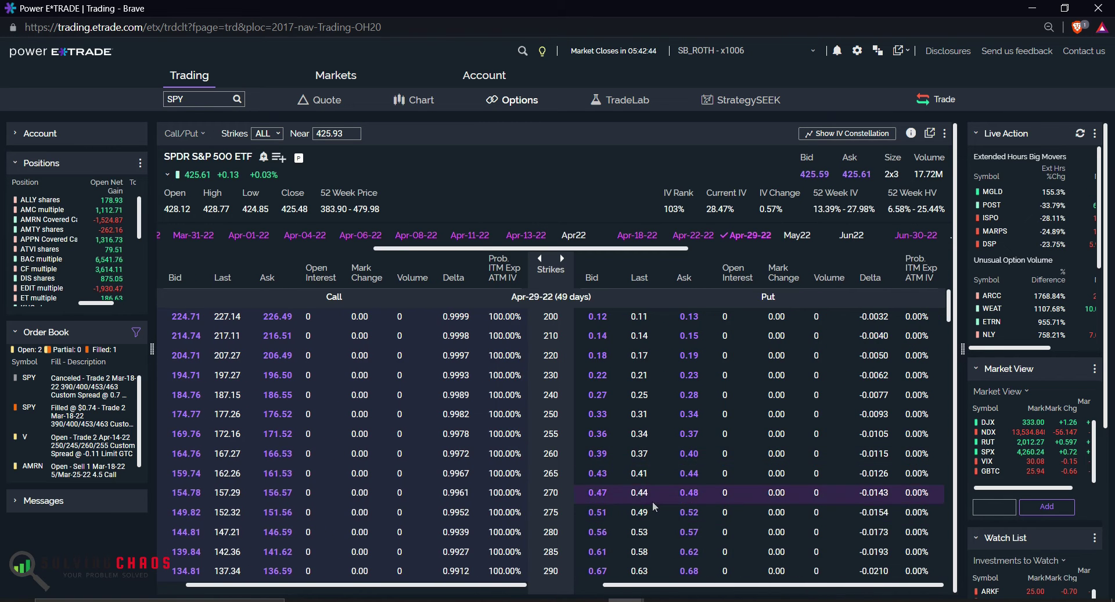
scroll(653, 501, "down", 5)
scroll(653, 500, "down", 2)
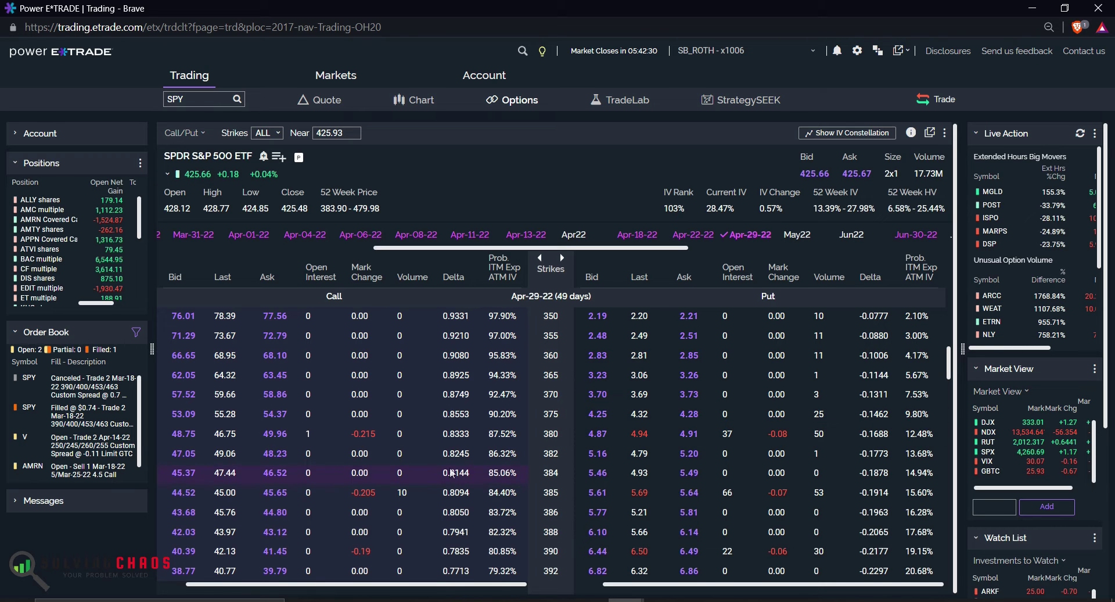
scroll(451, 472, "down", 20)
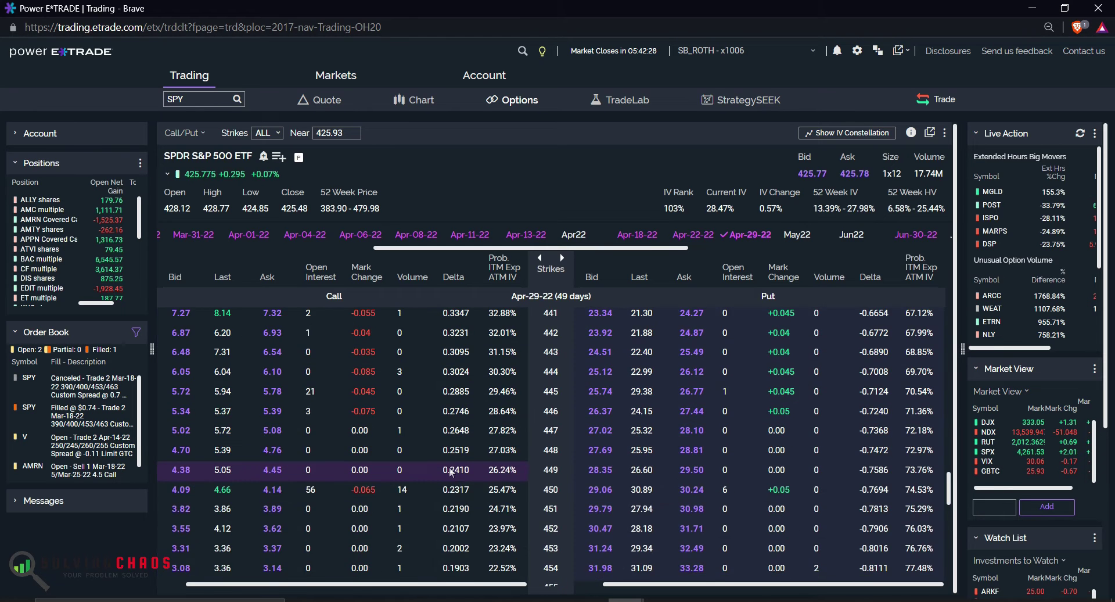
scroll(452, 472, "down", 15)
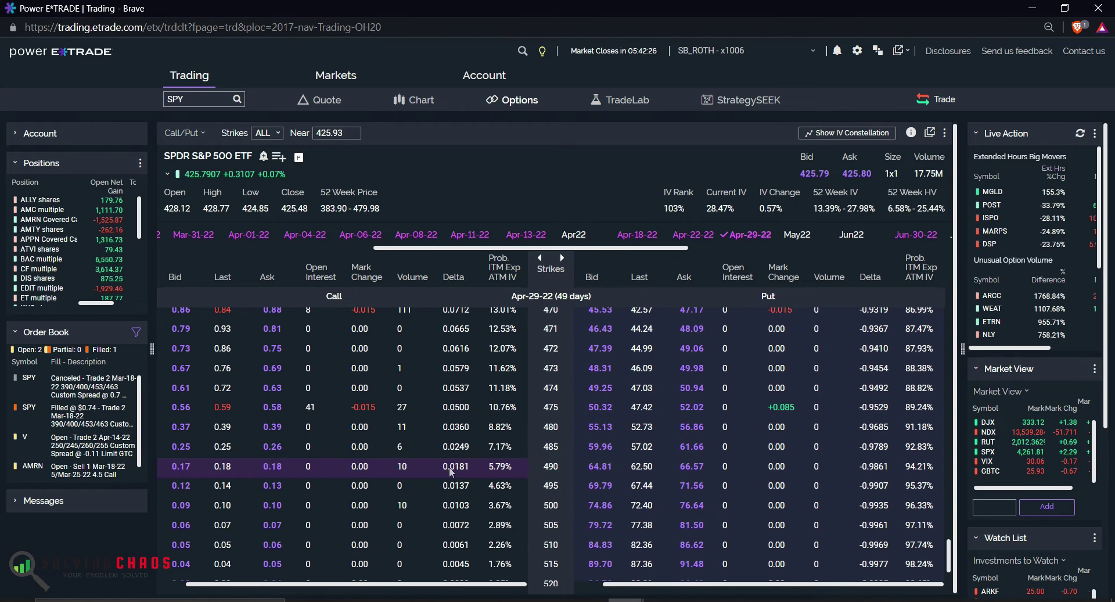
scroll(451, 468, "up", 3)
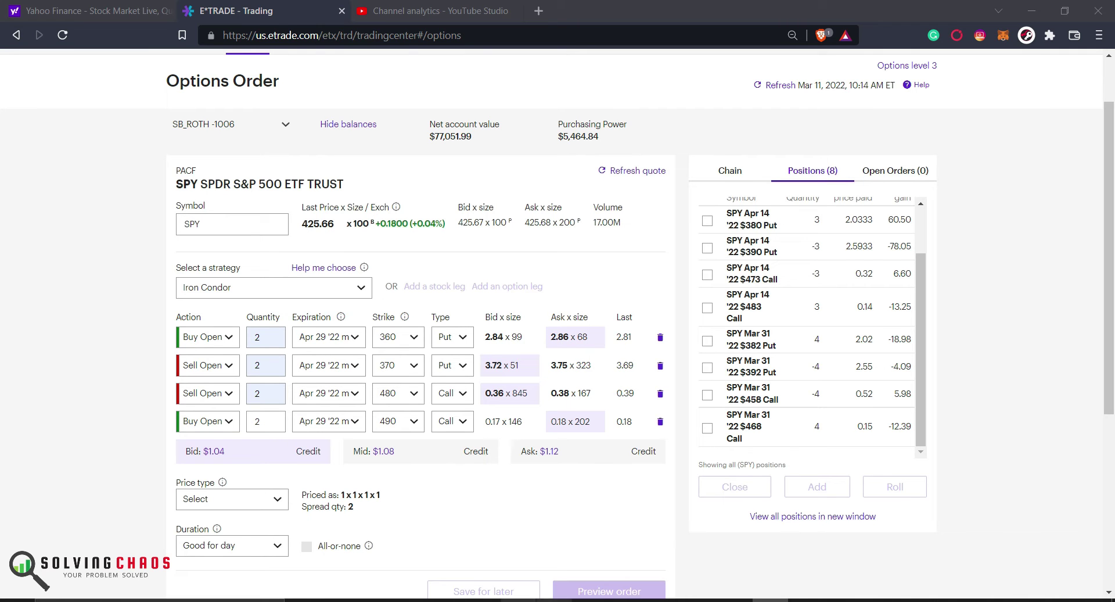
Switch to the Power E*TRADE window and back to the E*TRADE order window.
mouse_move(590, 598)
left_click(659, 542)
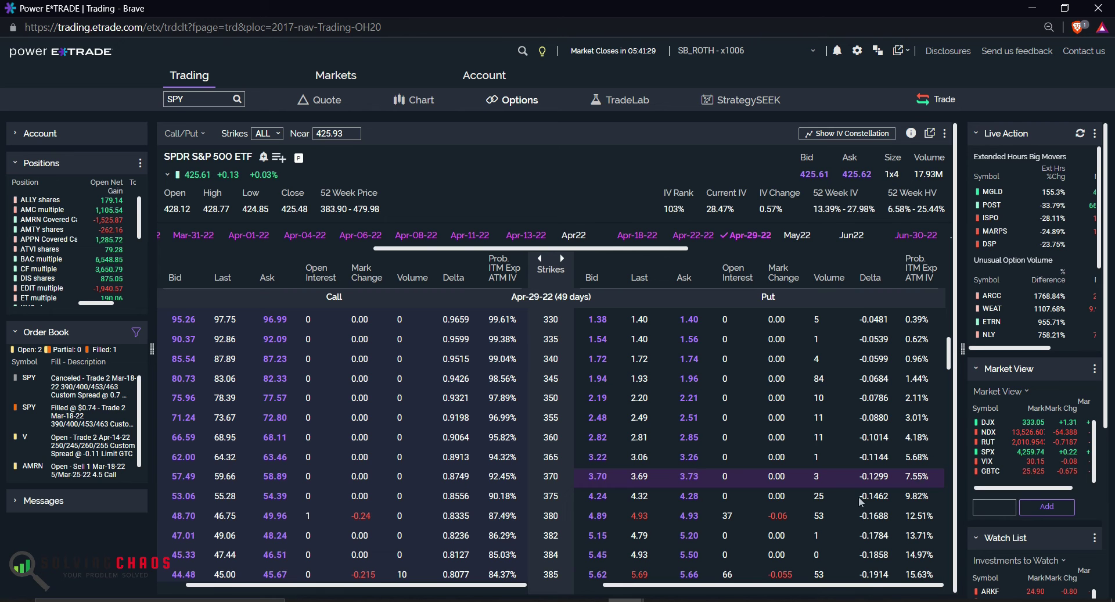
mouse_move(627, 598)
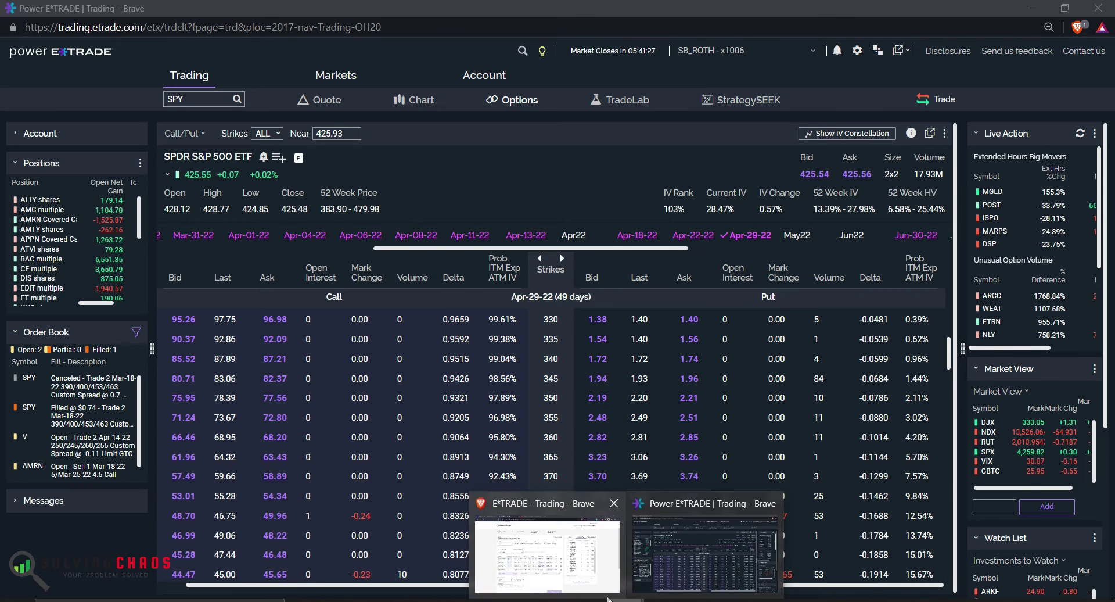
left_click(545, 552)
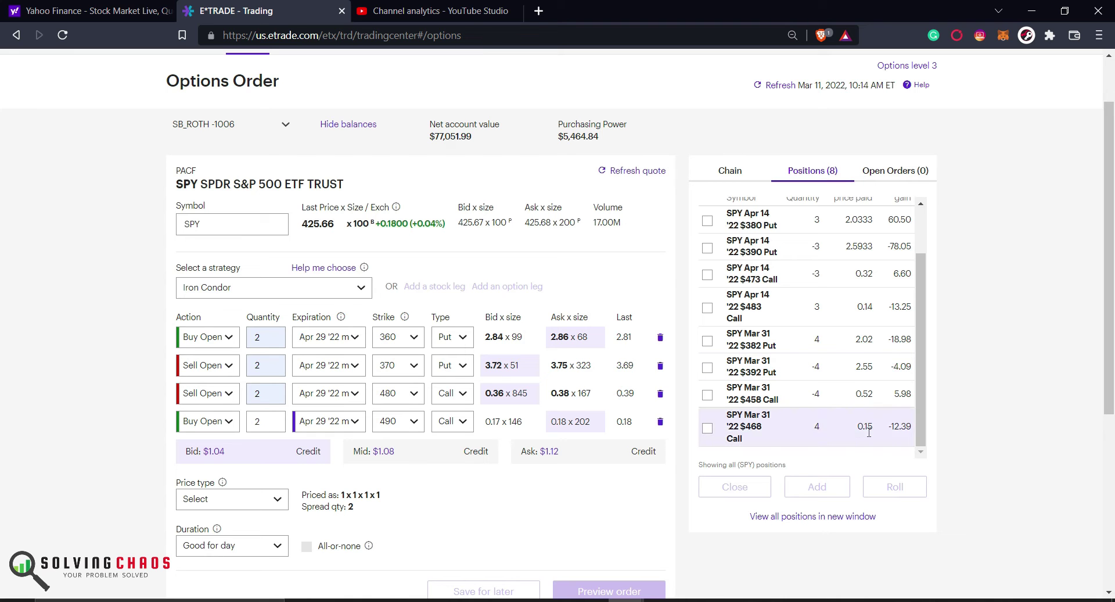
left_click(1052, 600)
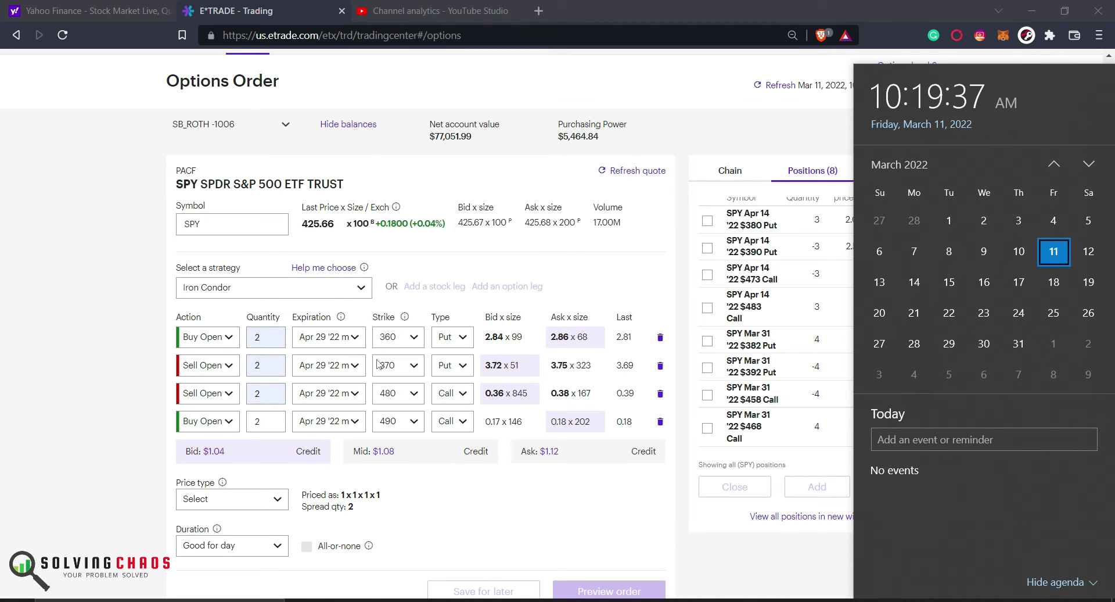
left_click(103, 347)
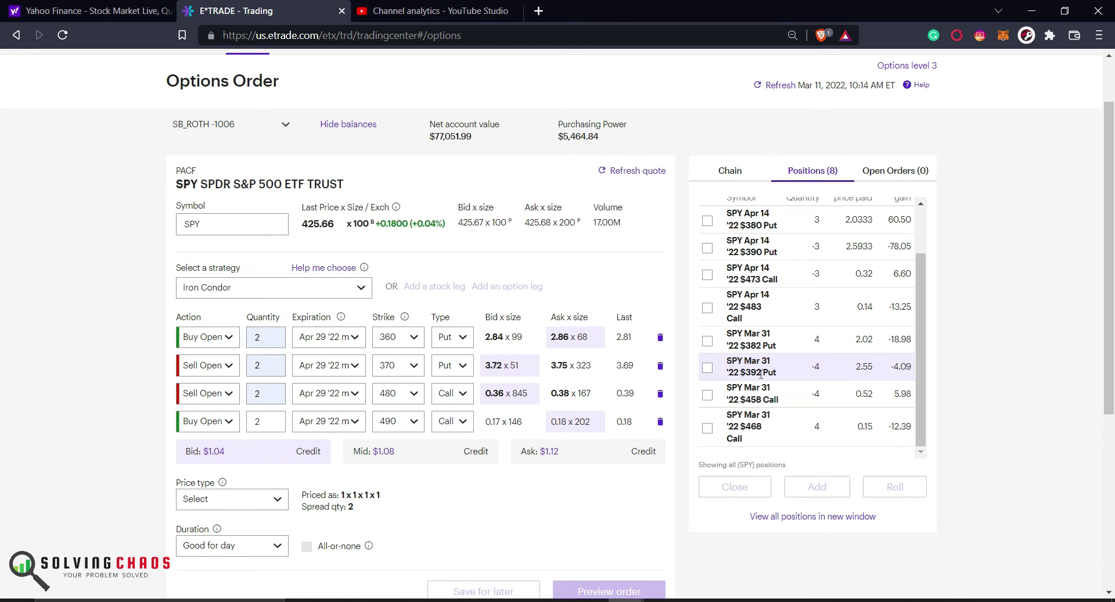
Price the Apr 29 condor as a 1.08 net credit, good for 60 days.
left_click(400, 451)
scroll(390, 400, "down", 2)
left_click(258, 474)
left_click(249, 500)
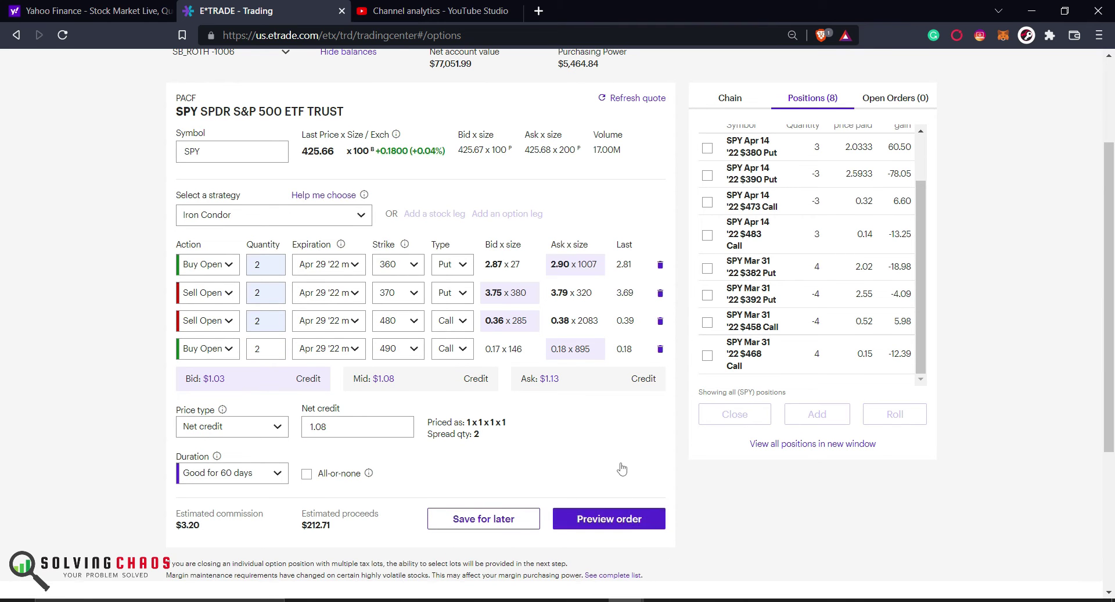
scroll(624, 466, "up", 3)
Scroll through the placed-order confirmation, then start a new order and list open orders.
mouse_move(782, 84)
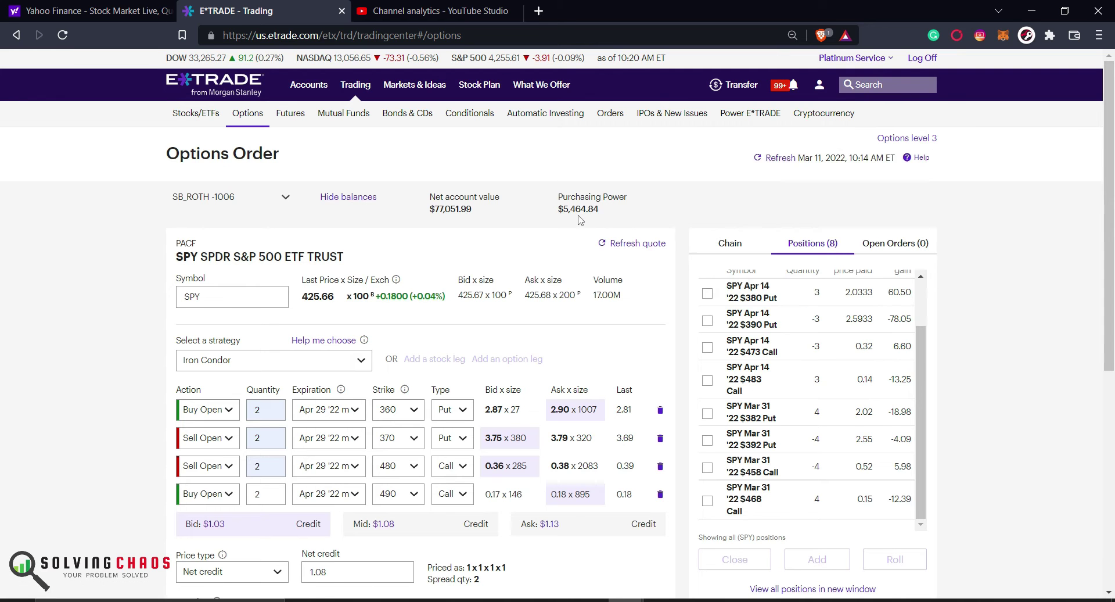
scroll(464, 270, "down", 1)
scroll(454, 275, "down", 2)
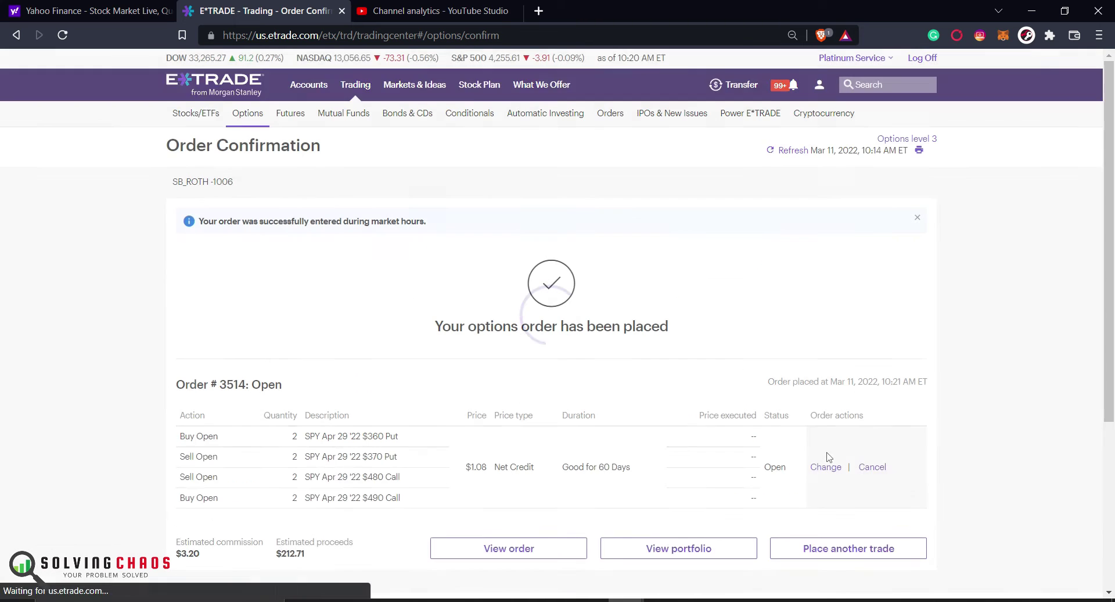
scroll(795, 372, "down", 3)
left_click(842, 401)
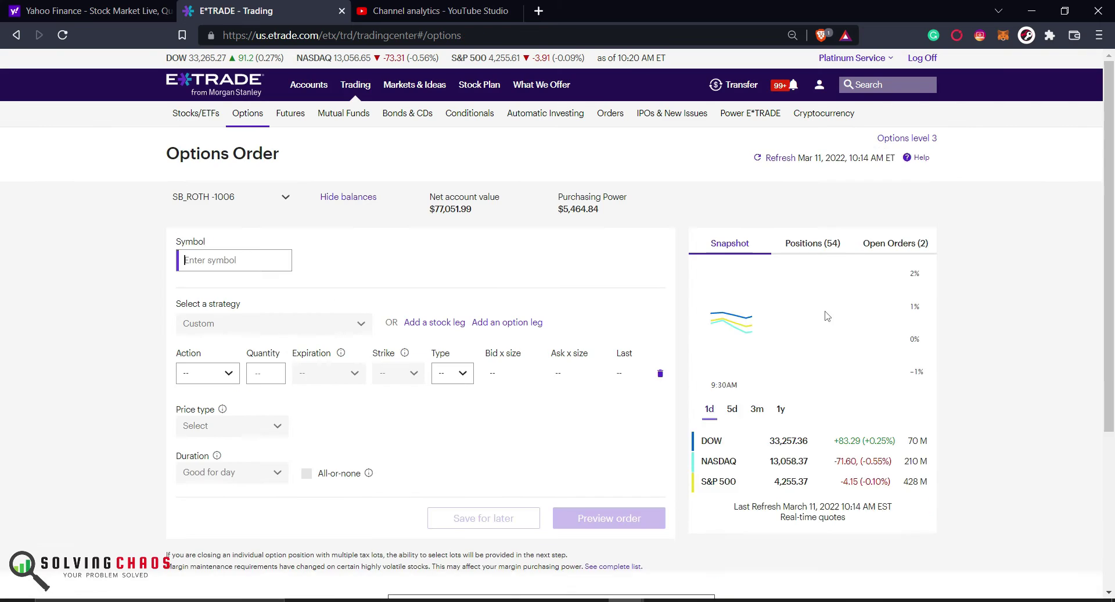
left_click(890, 251)
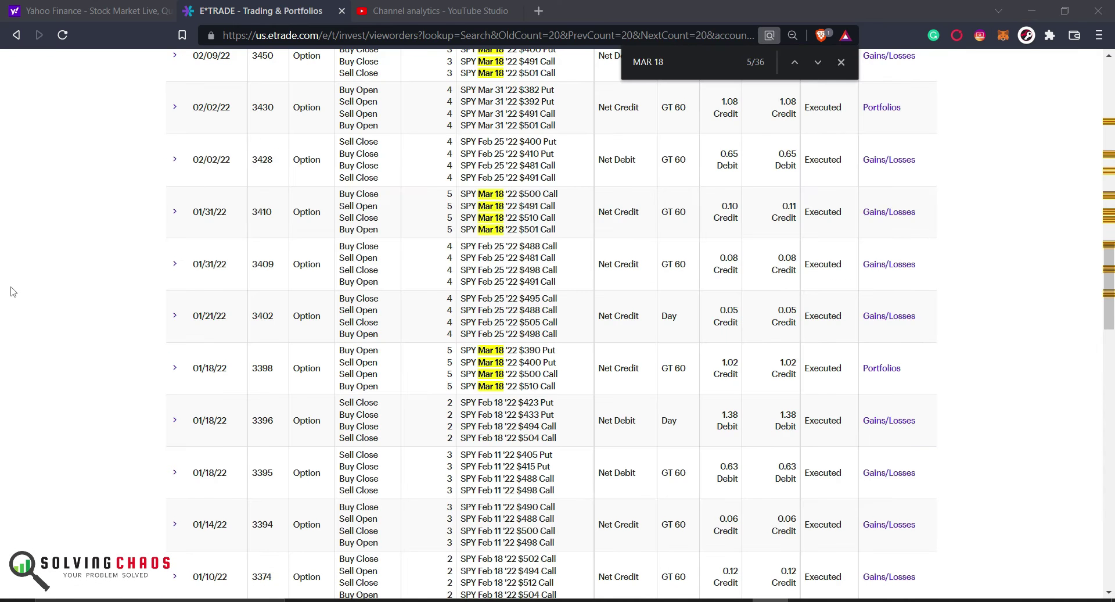
Bring the fee tally spreadsheet forward, hide columns A–E, and dock it right of the order history.
left_click(86, 235)
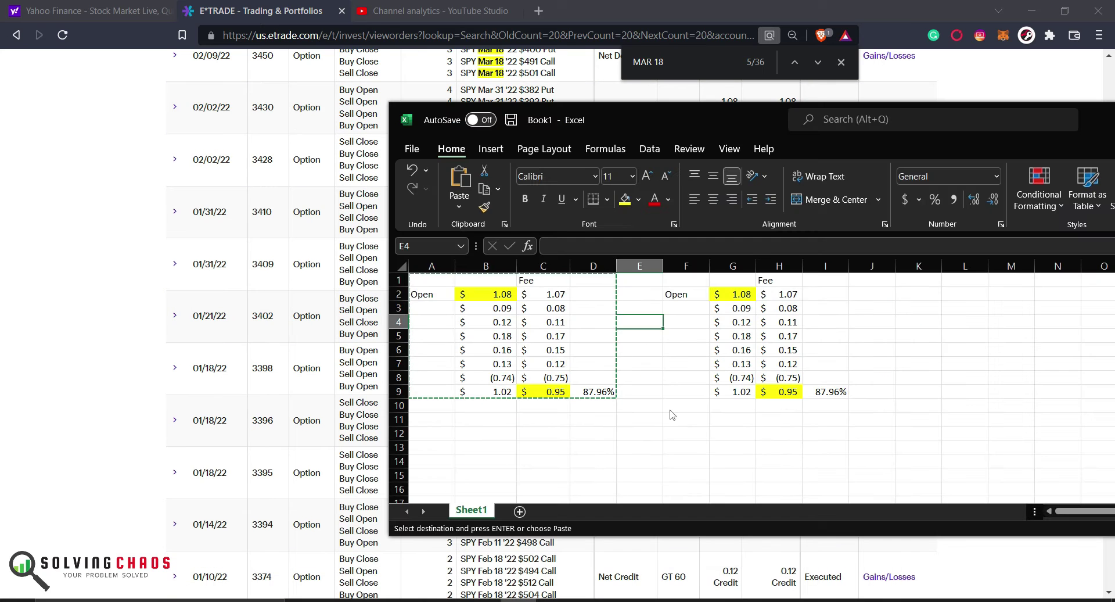
left_click(733, 377)
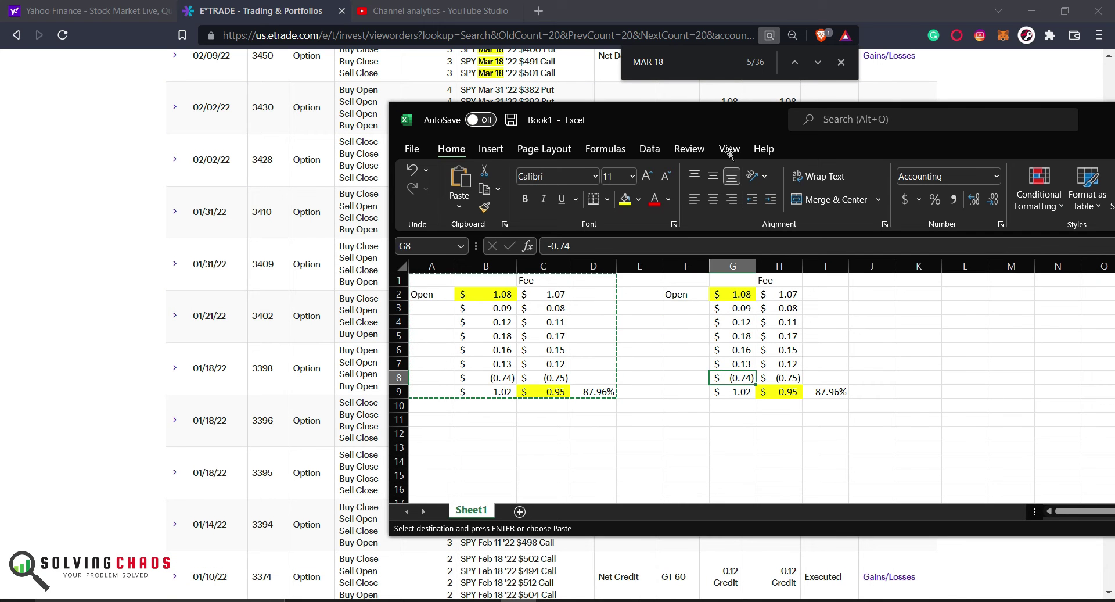
left_click_drag(672, 123, 614, 86)
left_click_drag(410, 232, 619, 232)
right_click(625, 235)
left_click(657, 460)
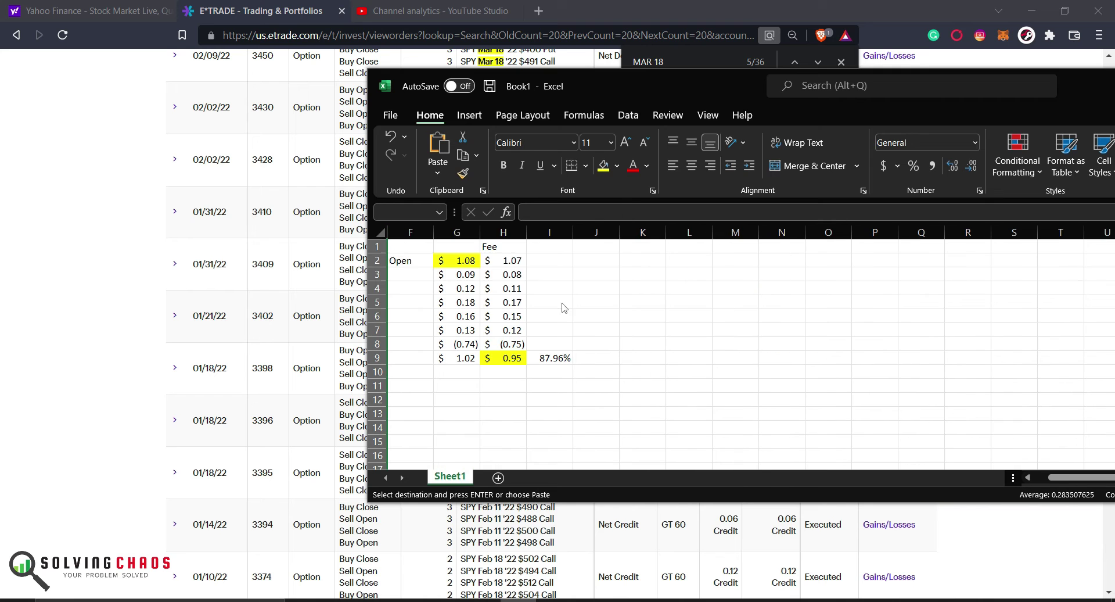
left_click_drag(596, 83, 983, 108)
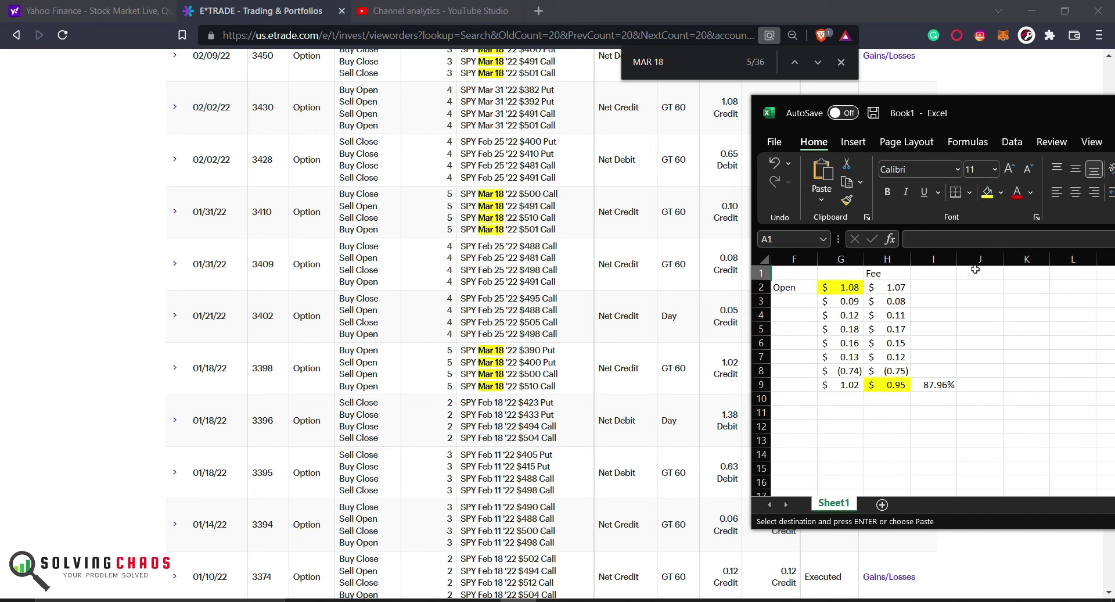
Enter the 1.02 opening credit in G2 and the 0.11 leg value in G3.
left_click(841, 287)
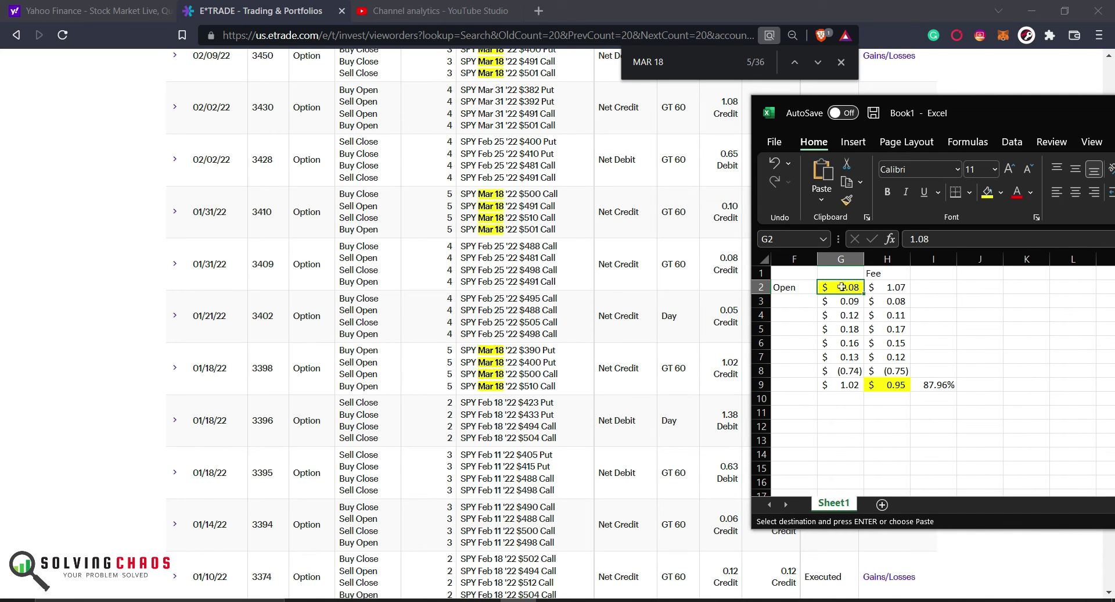
type("1")
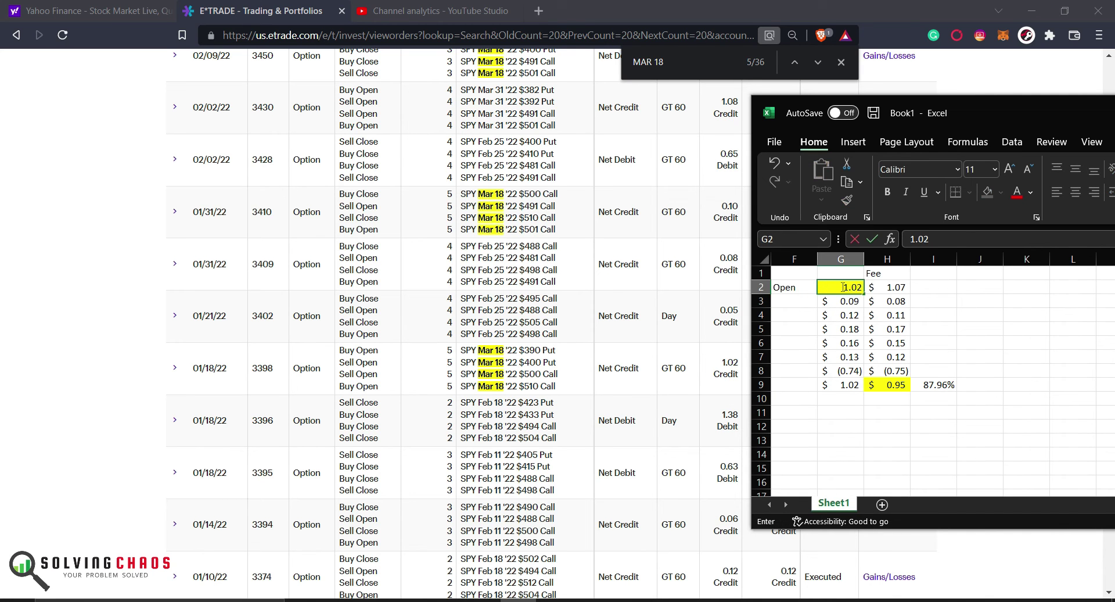
left_click(872, 238)
left_click_drag(1007, 121, 1064, 100)
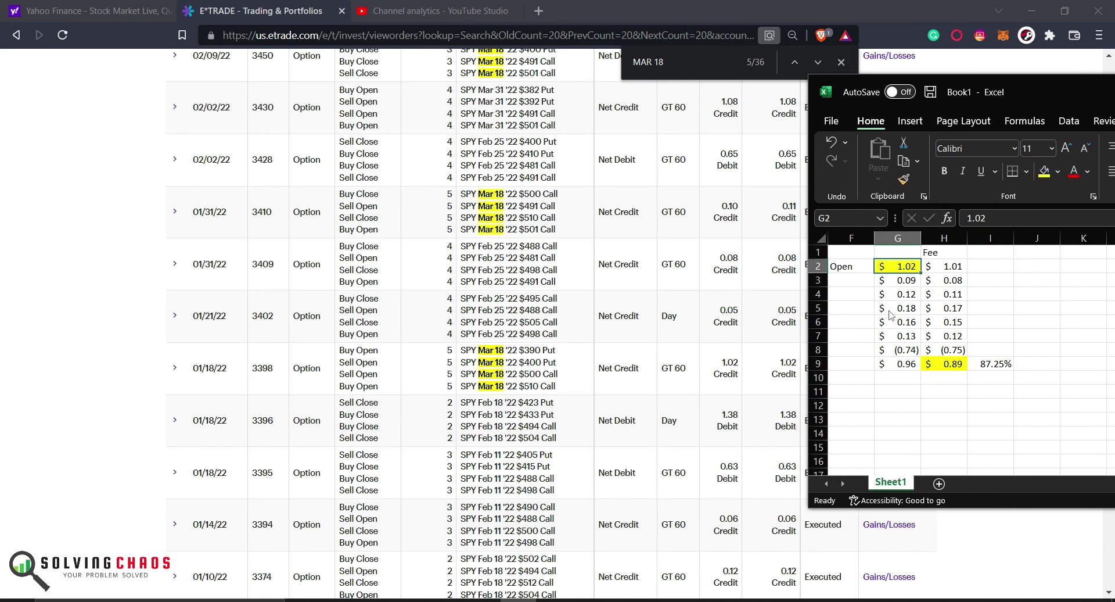
left_click(897, 280)
type(".1")
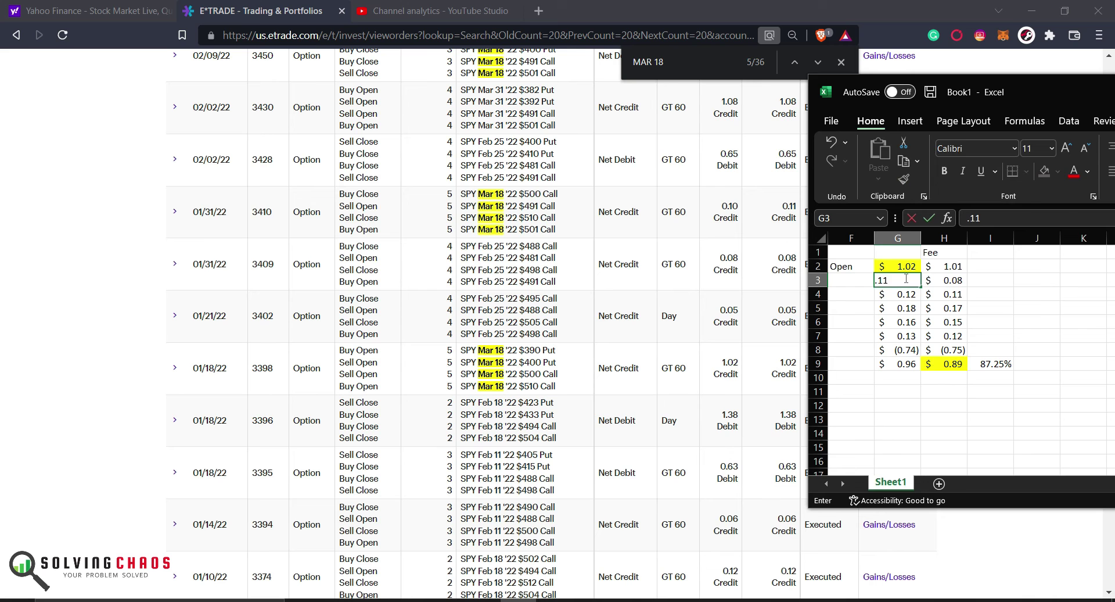
type("1")
key("ctrl+Return")
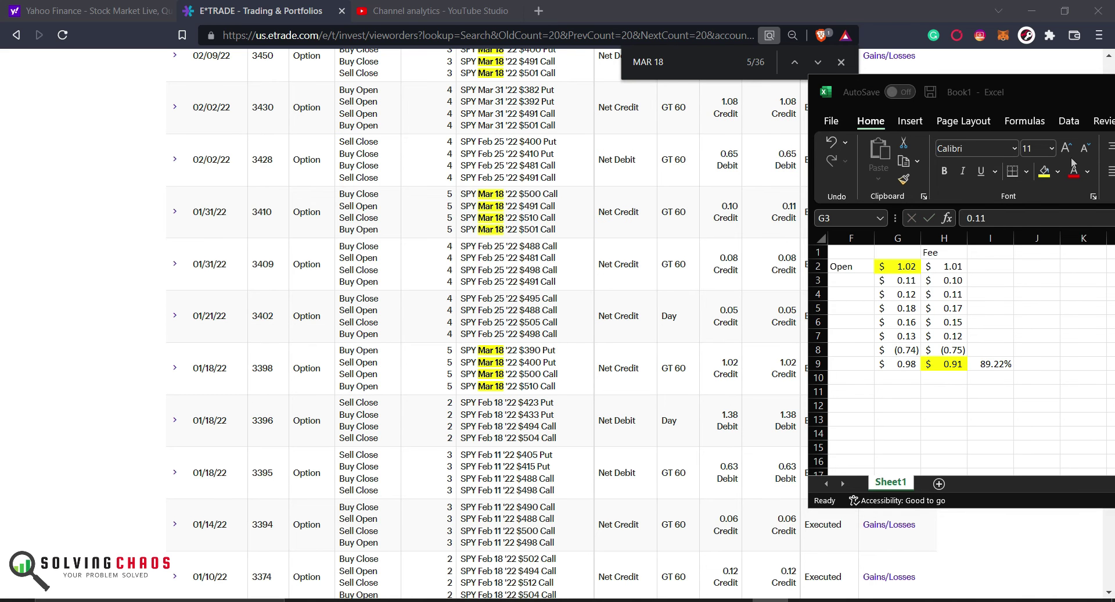
scroll(638, 250, "up", 1)
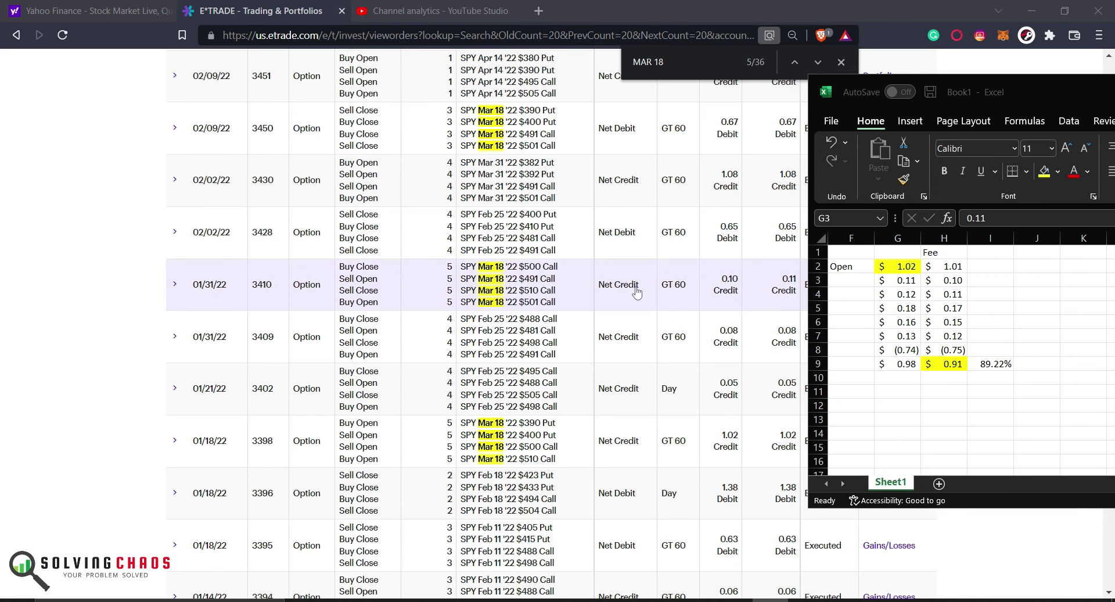
scroll(639, 290, "up", 2)
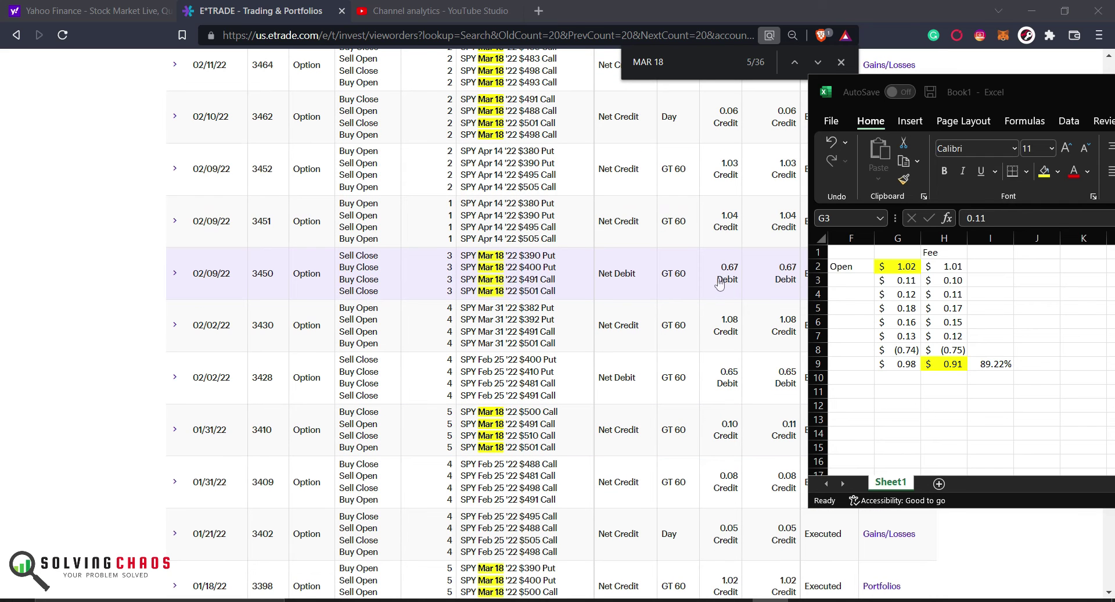
scroll(719, 283, "up", 1)
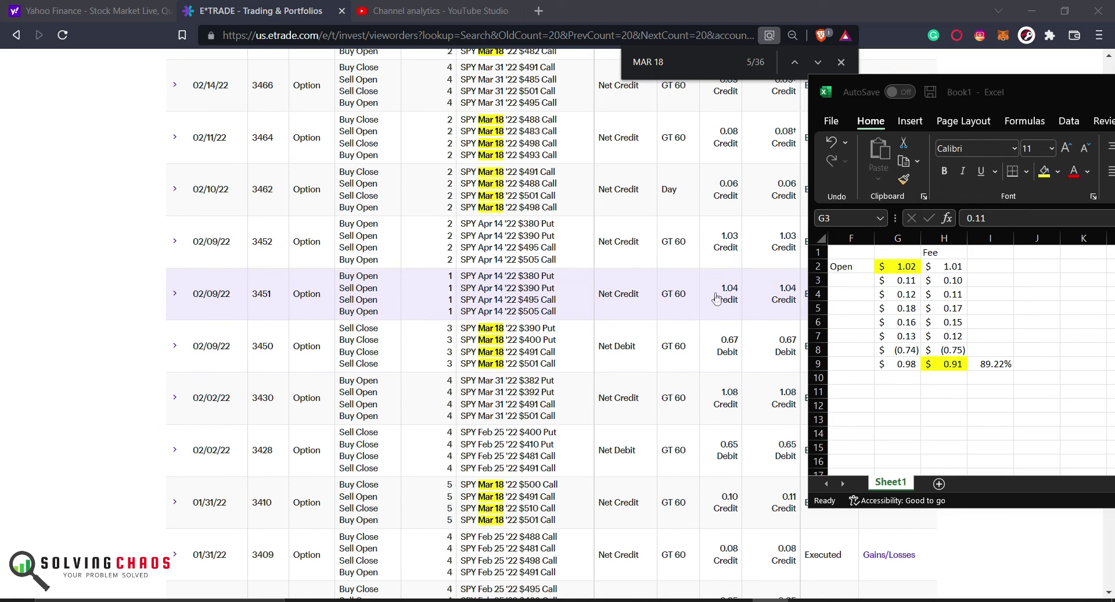
scroll(718, 293, "up", 1)
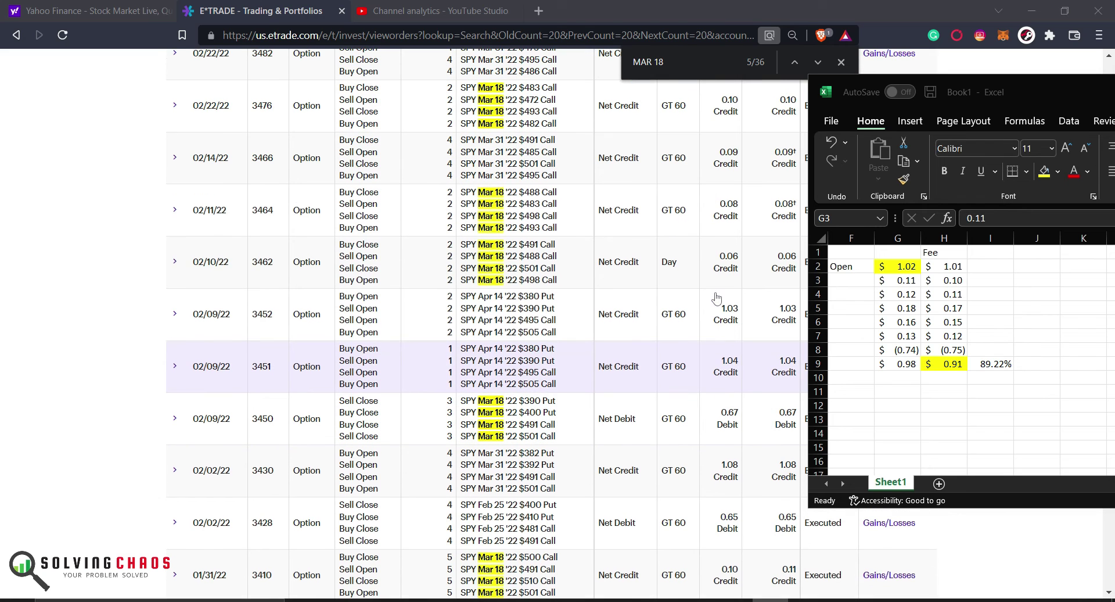
Enter closing leg prices 0.06, 0.08, 0.10 and 0.14 in G4 through G7.
left_click(907, 292)
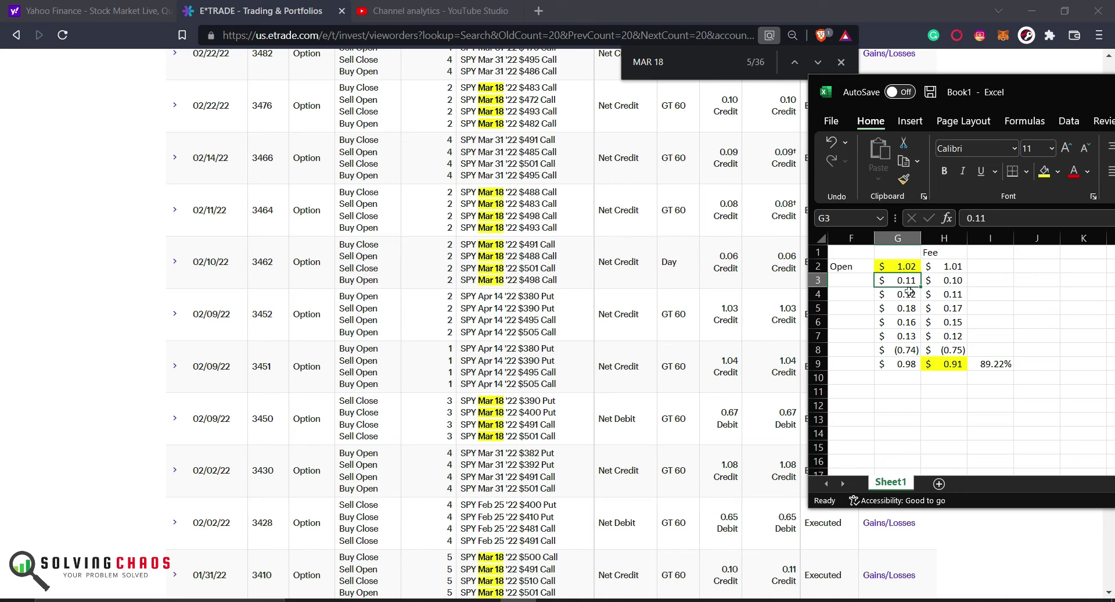
left_click(909, 292)
type(".06")
key("Return")
type(".08")
key("Return")
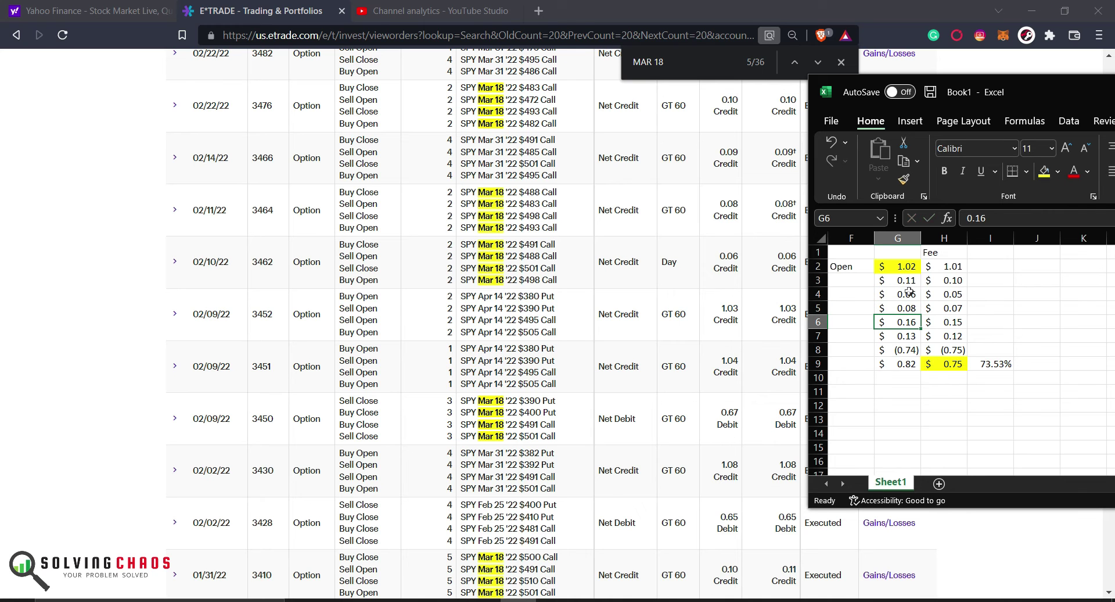
type(".")
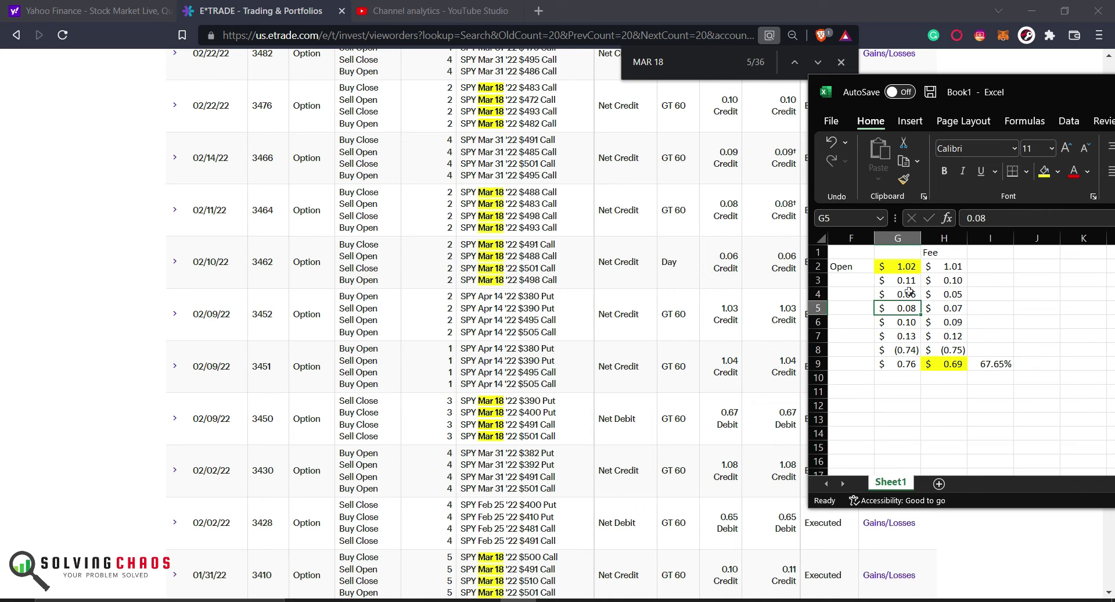
key("Return")
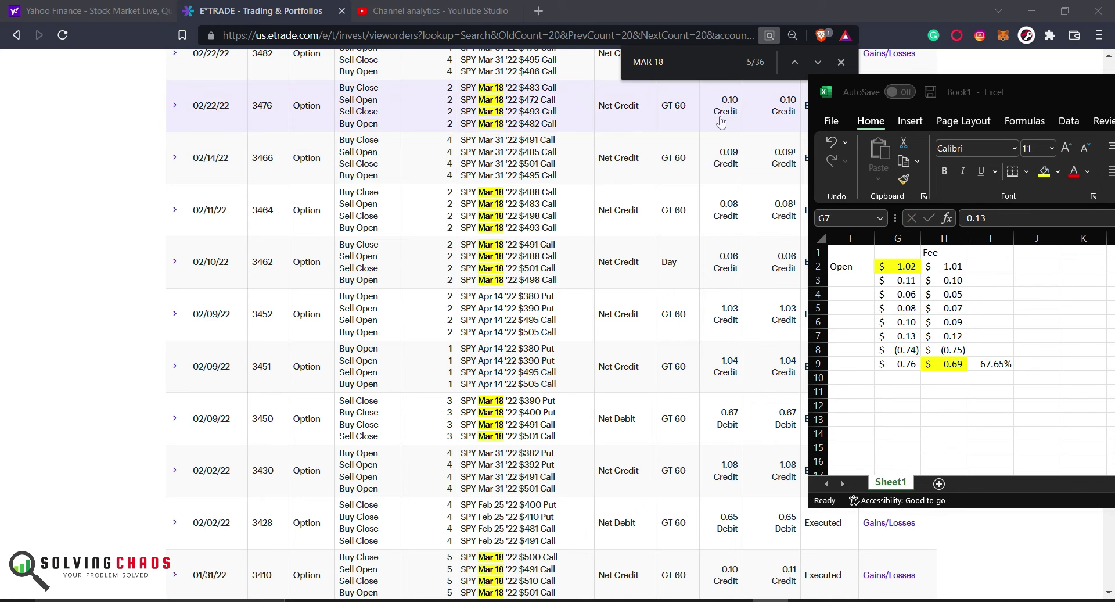
scroll(718, 145, "up", 4)
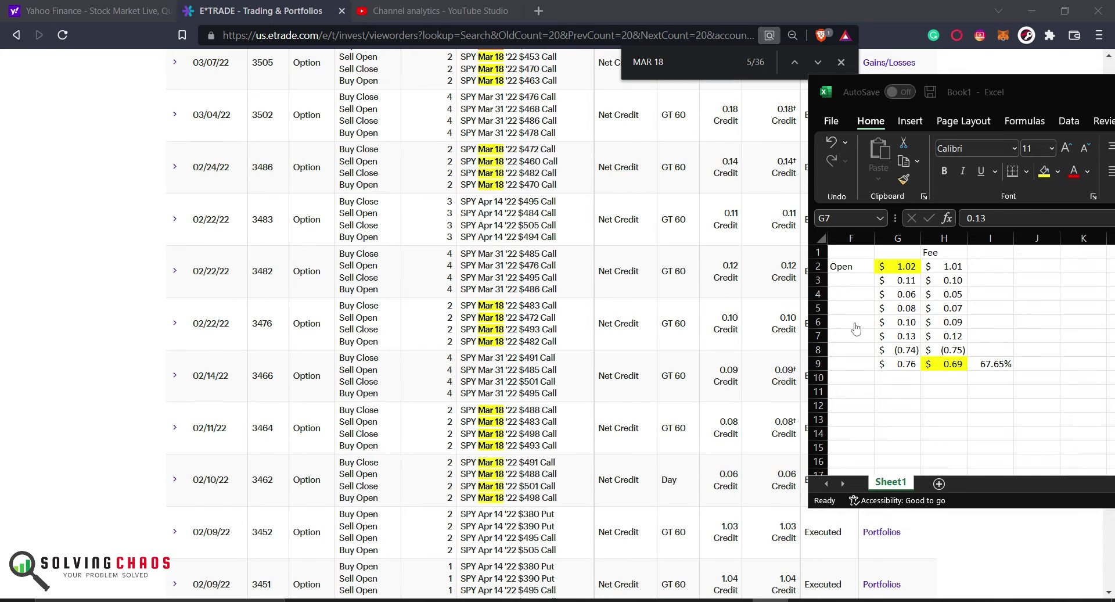
left_click(901, 337)
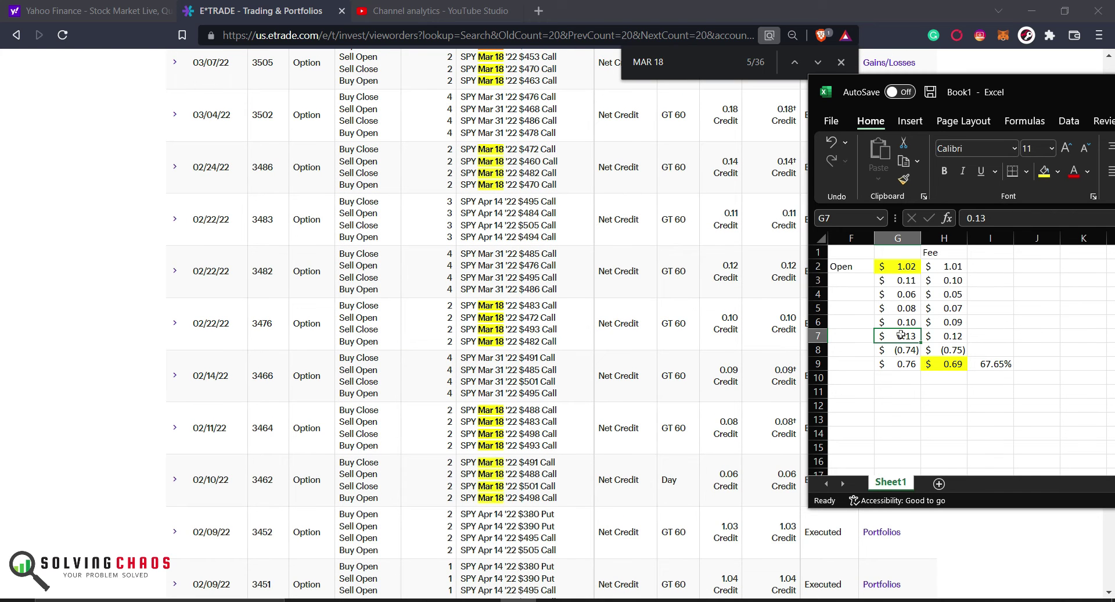
type(".1")
key("ctrl+Return")
Move the -0.74 adjustment and totals block down one row to make room.
scroll(409, 93, "up", 3)
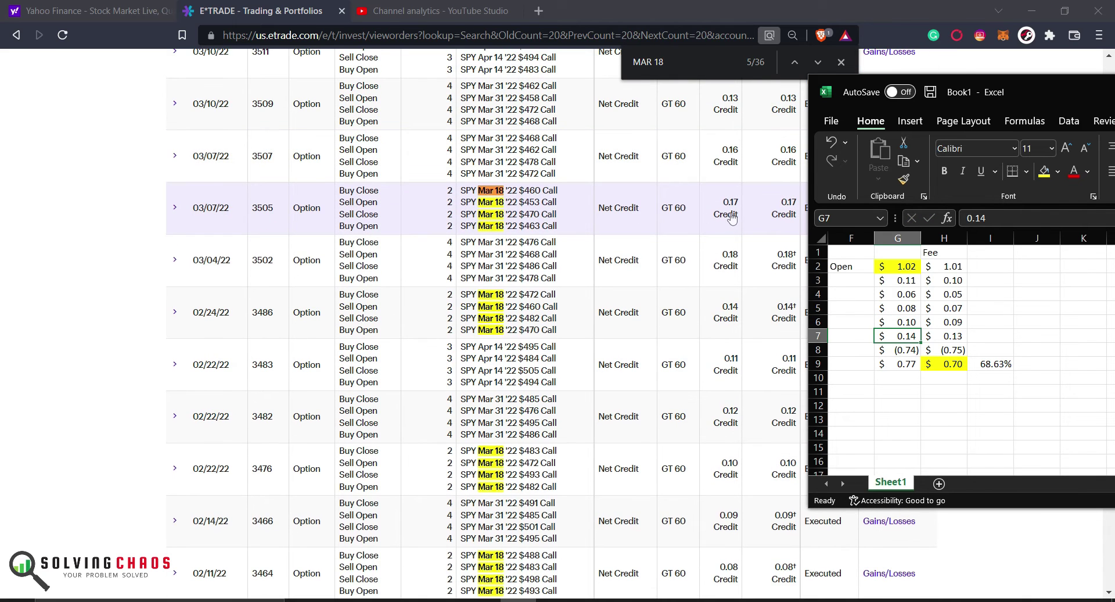
left_click(899, 349)
key("shift+Down")
key("shift+Right")
key("shift+Right")
key("shift+Right")
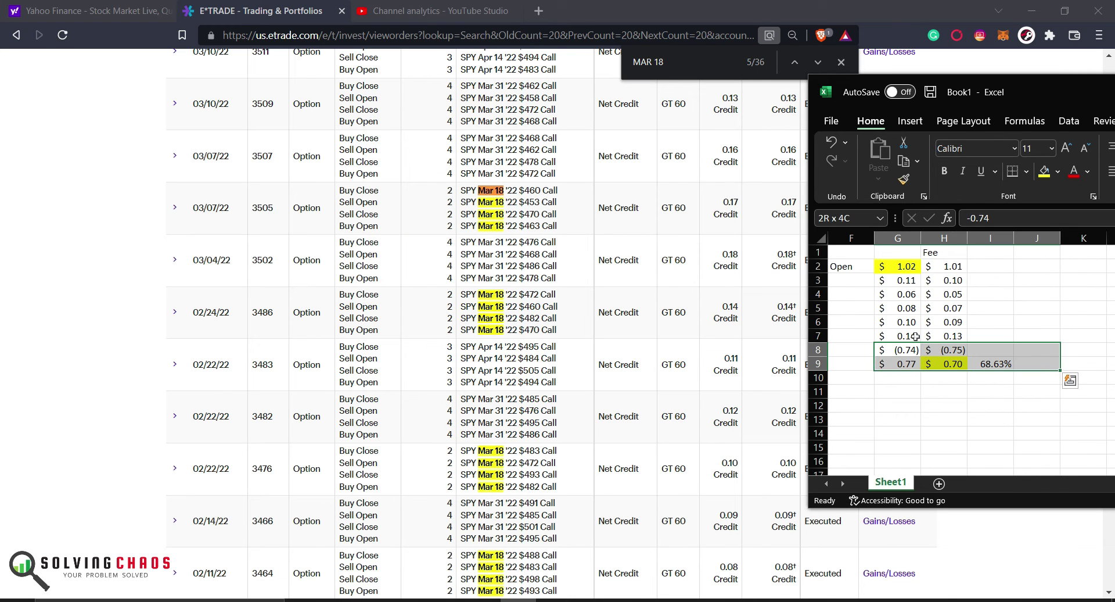
key("ctrl+x")
key("Down")
key("ctrl+v")
left_click(916, 335)
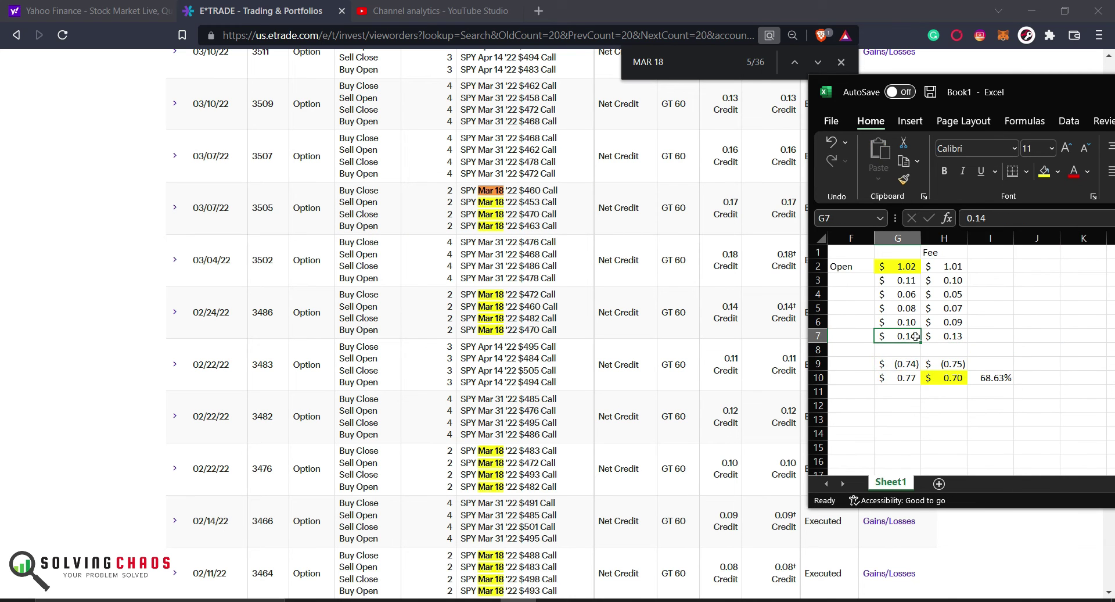
key("shift+Right")
Copy row 7 into the new row 8 and set G8 to 0.17.
key("ctrl+c")
key("Down")
key("ctrl+v")
type(".17")
key("Return")
key("Up")
scroll(552, 236, "up", 3)
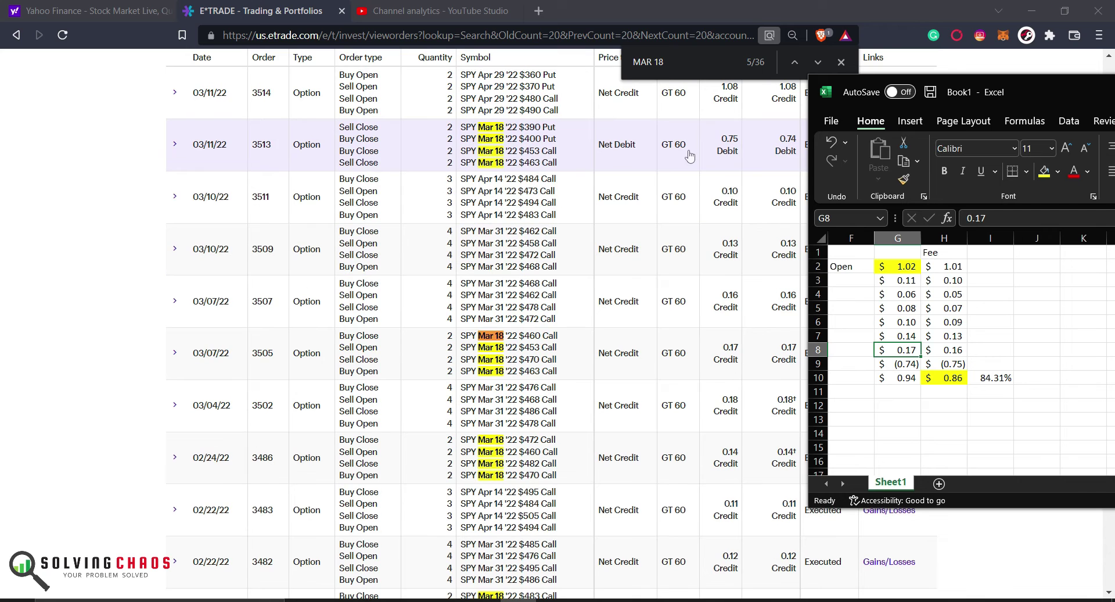
Set the G9 closing debit to -0.75 and check the H9, H10 and I10 formulas.
left_click(897, 364)
type("-.75")
key("Return")
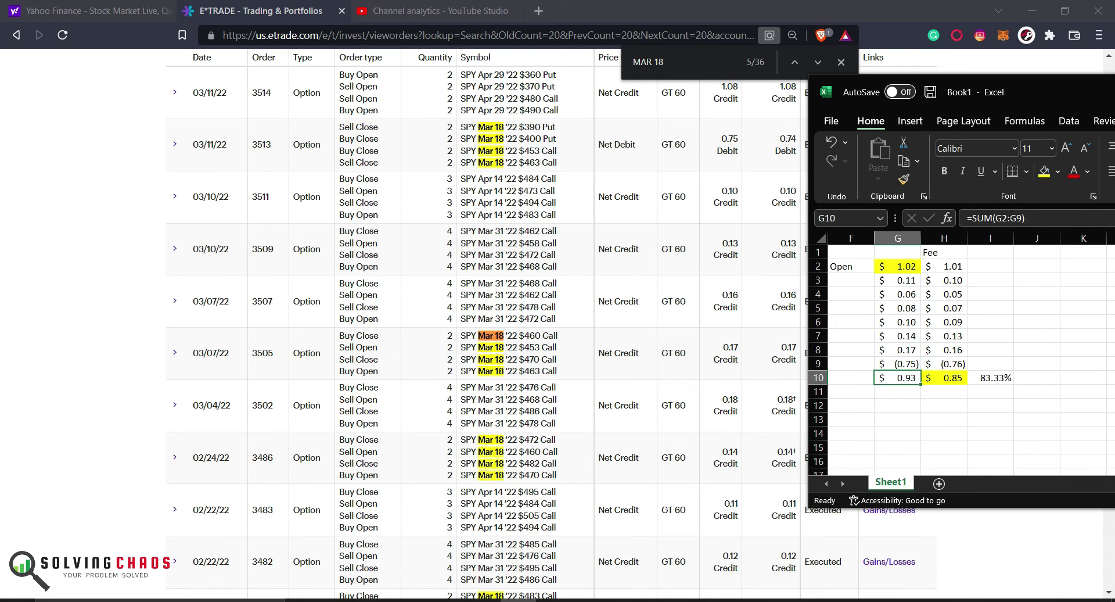
key("Up")
key("Up")
key("Up")
key("Up")
key("Up")
key("Up")
key("Up")
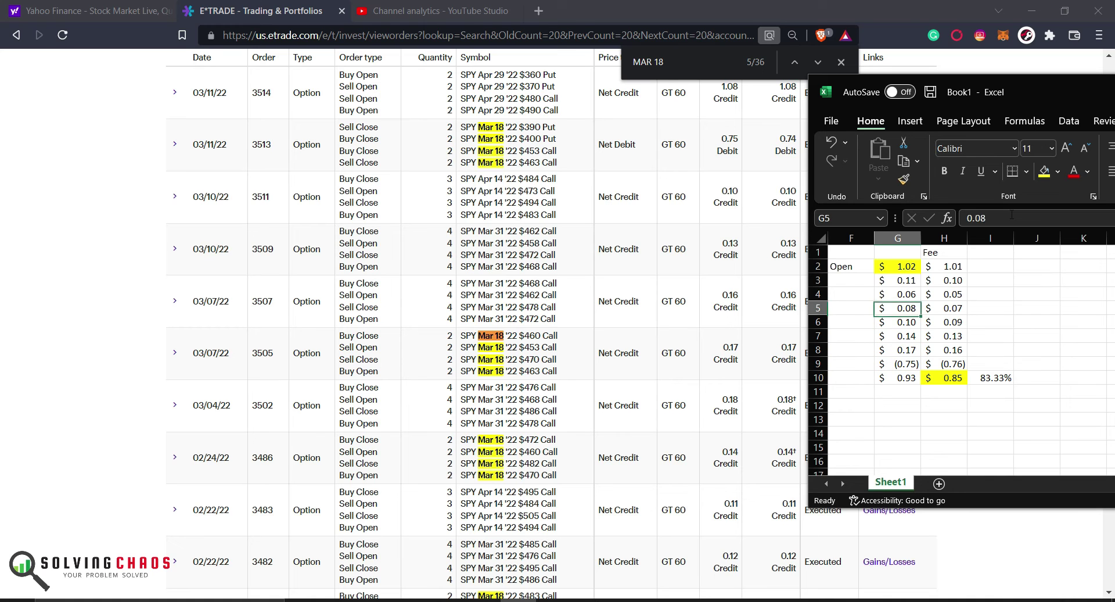
key("Down")
key("Down")
key("Down")
key("Down")
key("Down")
key("Down")
key("Down")
key("Right")
key("Right")
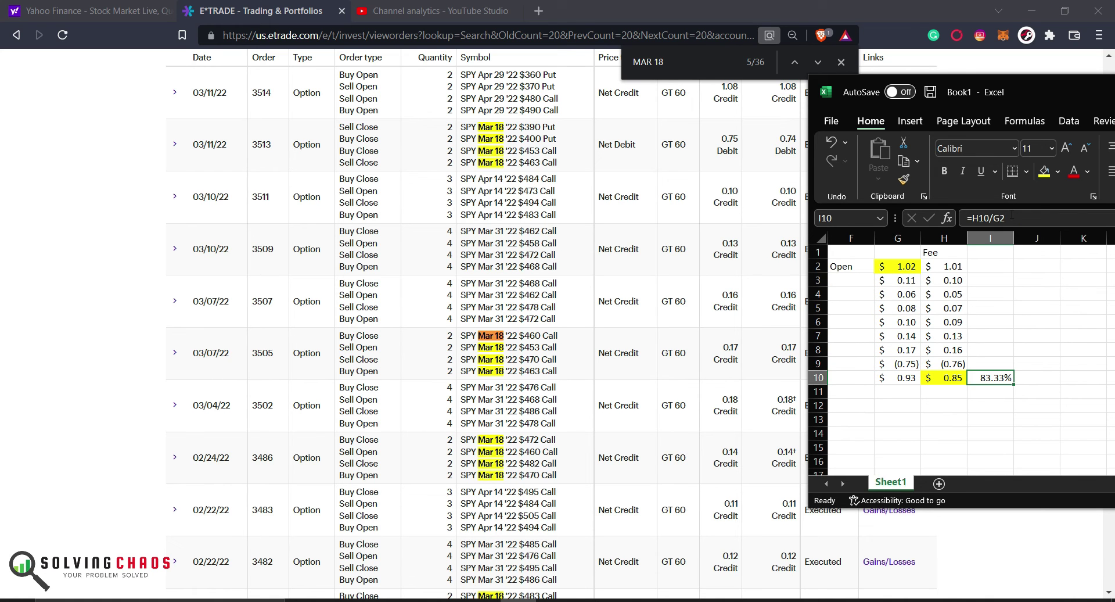
key("Left")
key("Up")
key("Down")
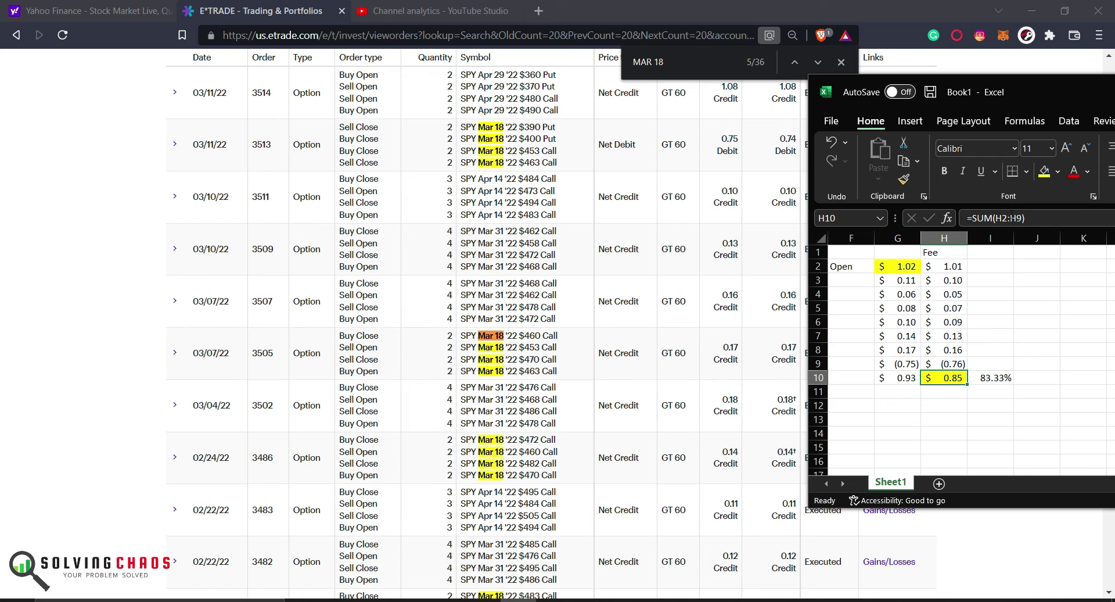
Scroll to the 01/18/22 Mar 18 opening order and review Excel's H10 after-fee total and I10 percentage.
scroll(85, 273, "down", 15)
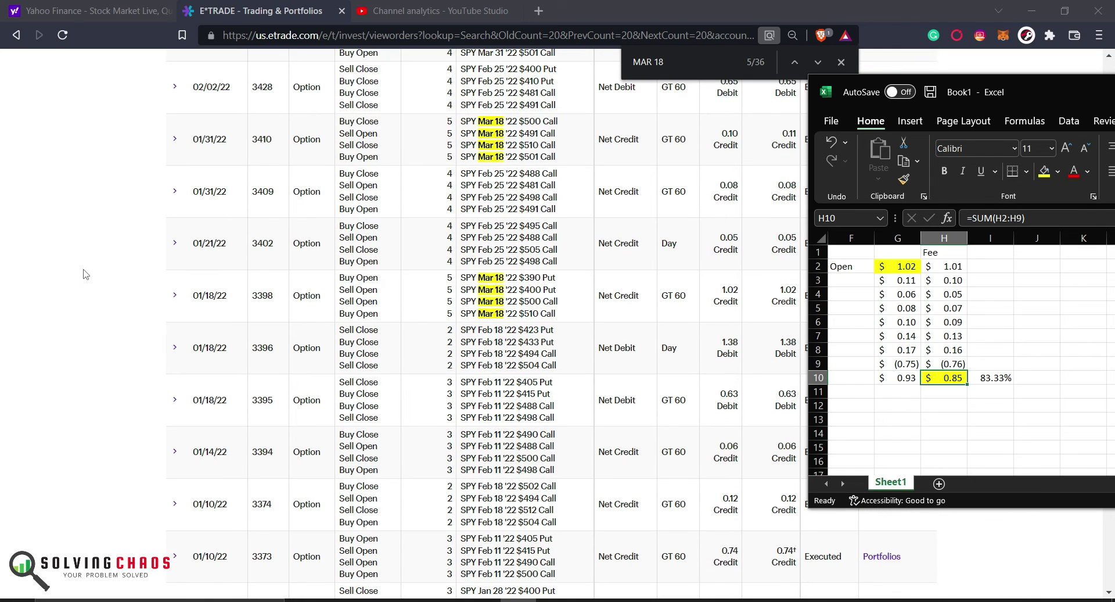
scroll(85, 273, "down", 1)
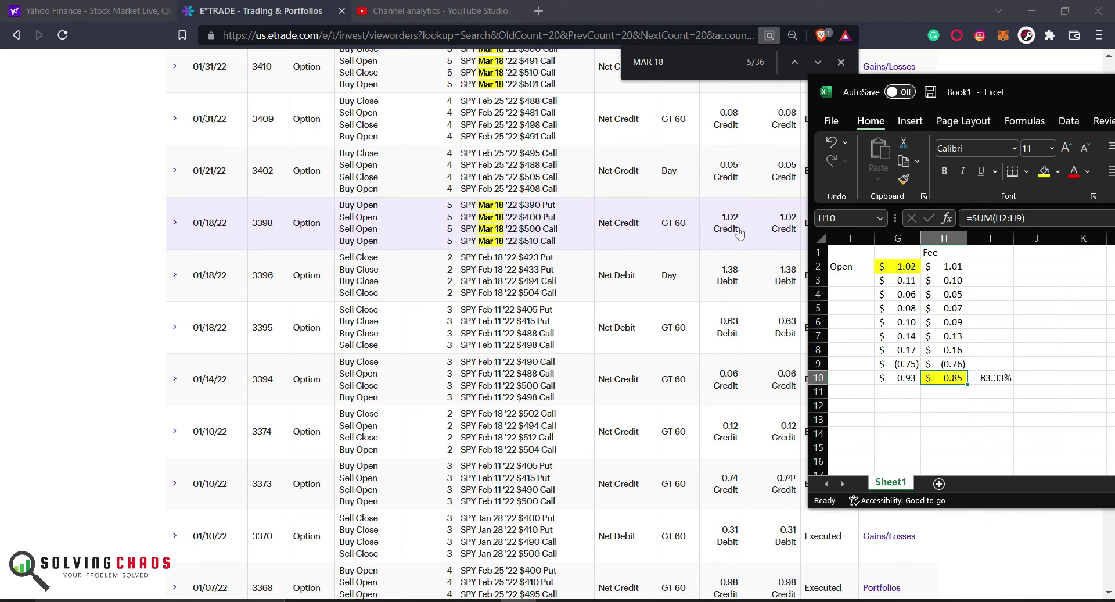
left_click(990, 381)
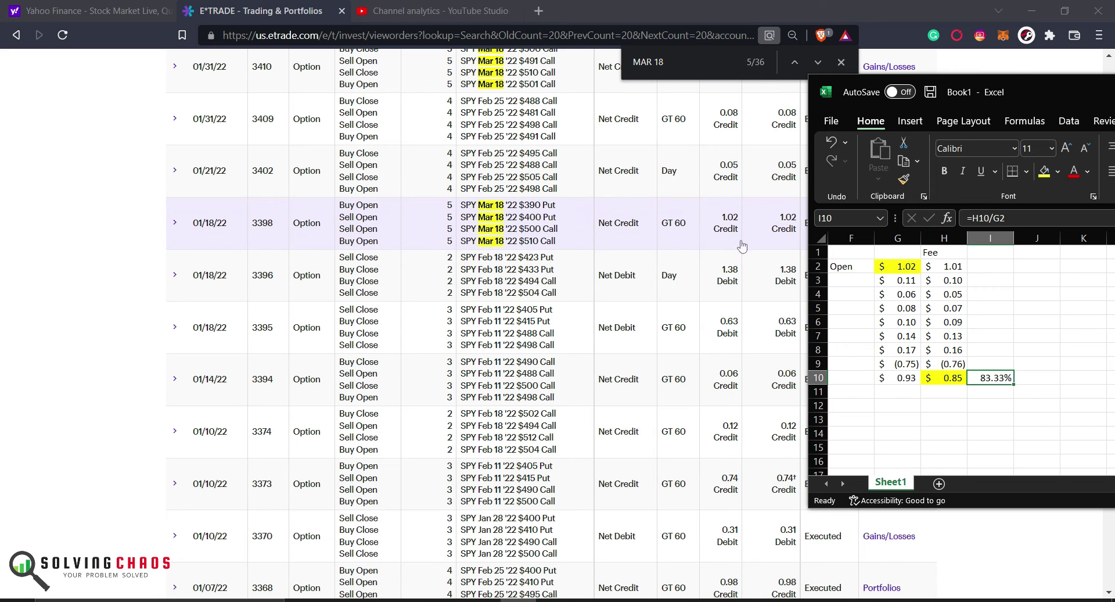
left_click(954, 380)
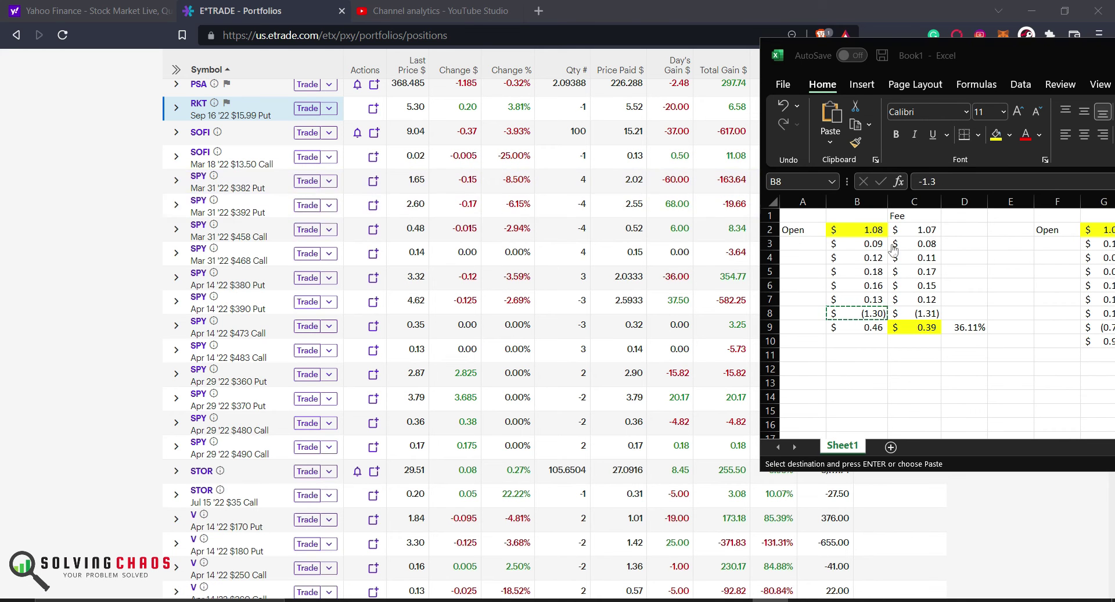
Load the Mar 31 SPY 382/392 puts and 458/468 calls into a closing order at $1.34 mid debit.
key("alt+Tab")
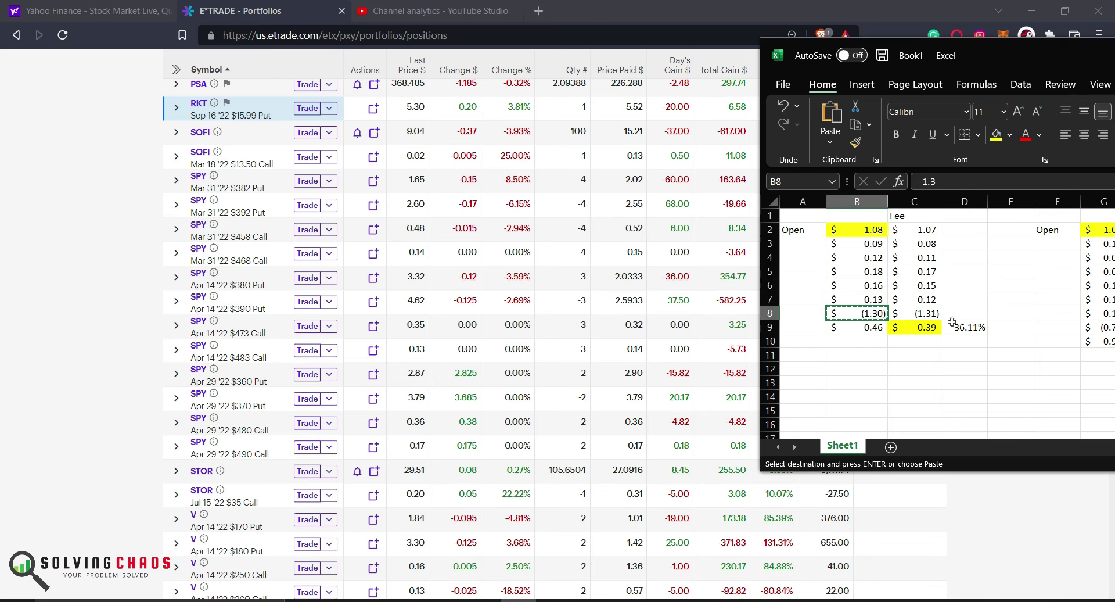
left_click(313, 181)
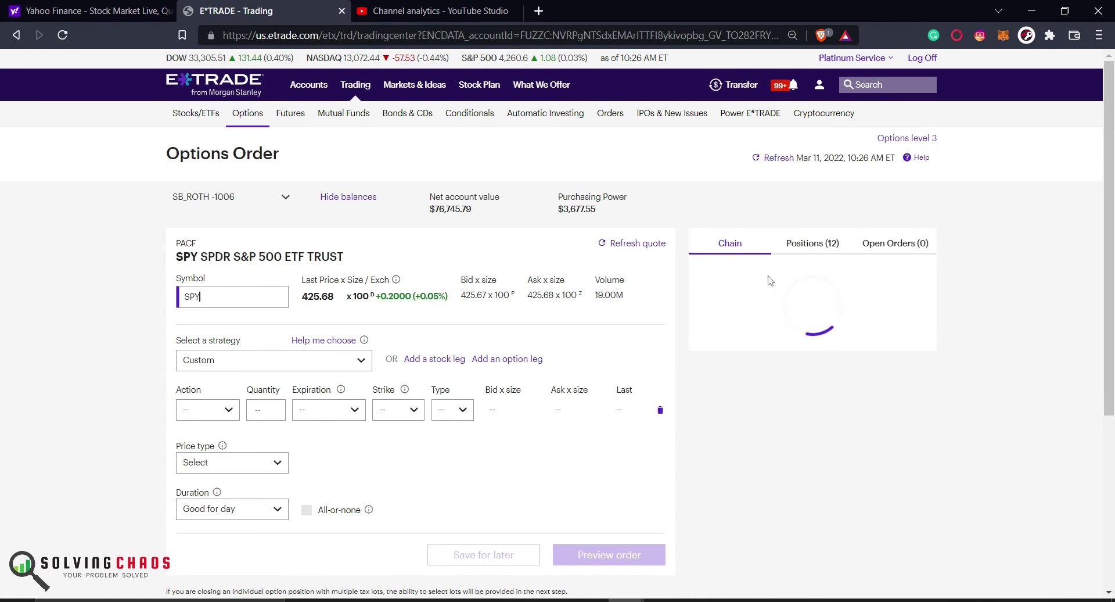
scroll(773, 381, "down", 3)
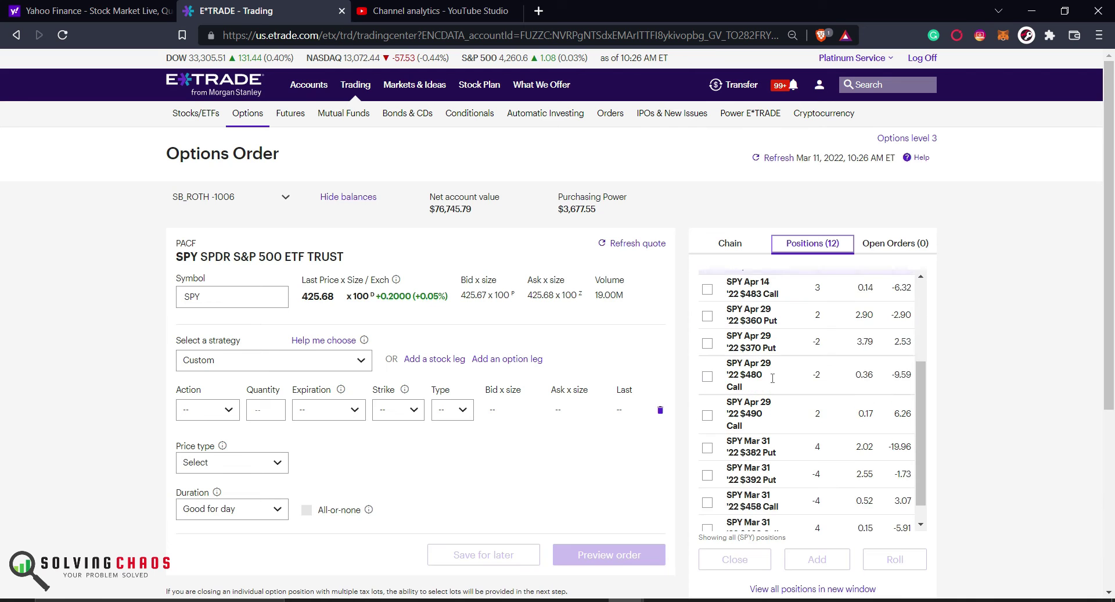
left_click(723, 431)
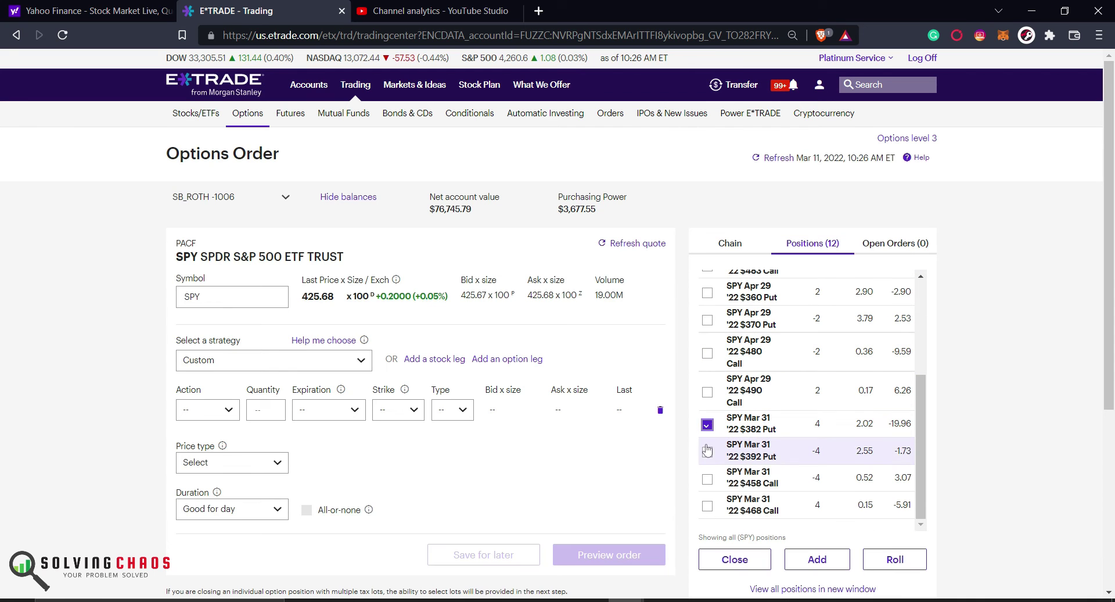
left_click(724, 453)
left_click(726, 479)
left_click(729, 510)
left_click(734, 559)
scroll(540, 468, "down", 1)
Record the -1.36 closing debit in B8 and check the after-fee debit in C8.
key("alt+Tab")
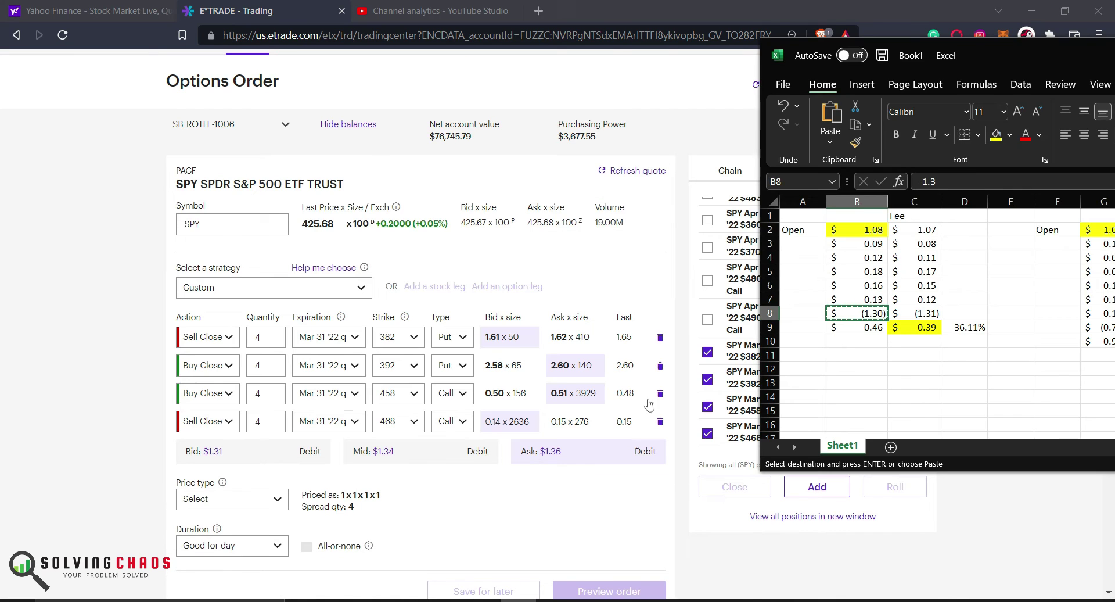
type("-1.36")
key("Up")
key("Down")
key("Right")
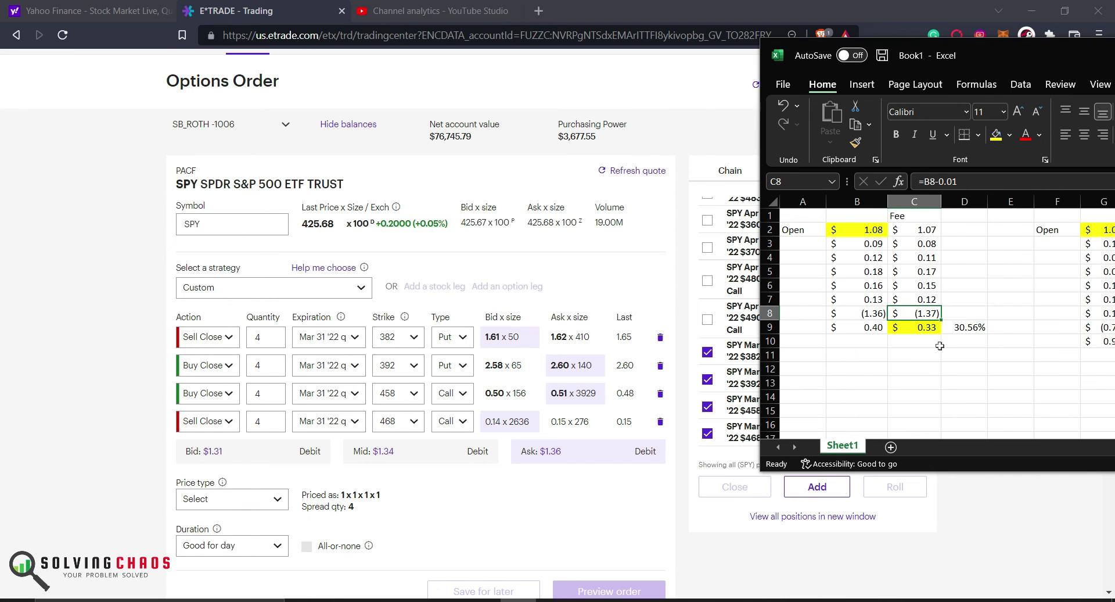
Review the 0.33 after-fee total in C9, 30.56% of max profit in D9, B2's opening credit, and today's date.
left_click(921, 326)
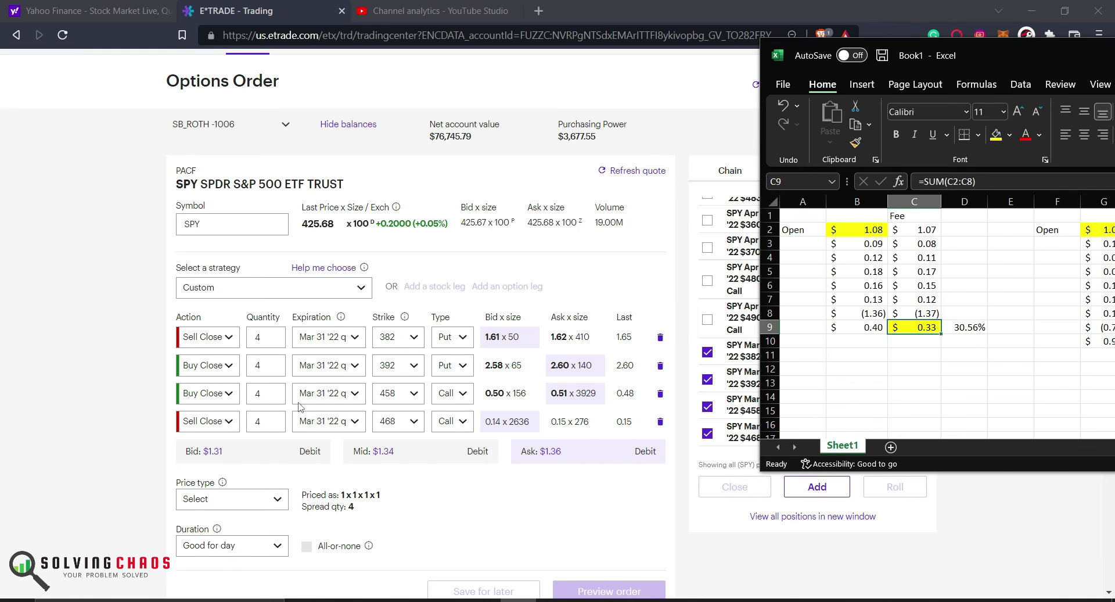
left_click(979, 324)
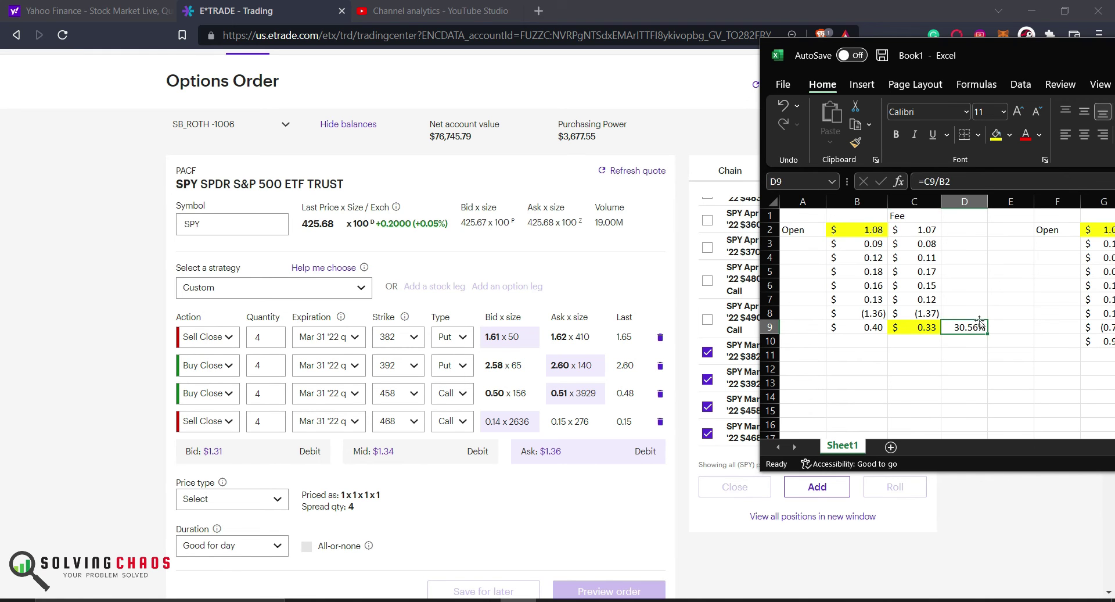
left_click(864, 230)
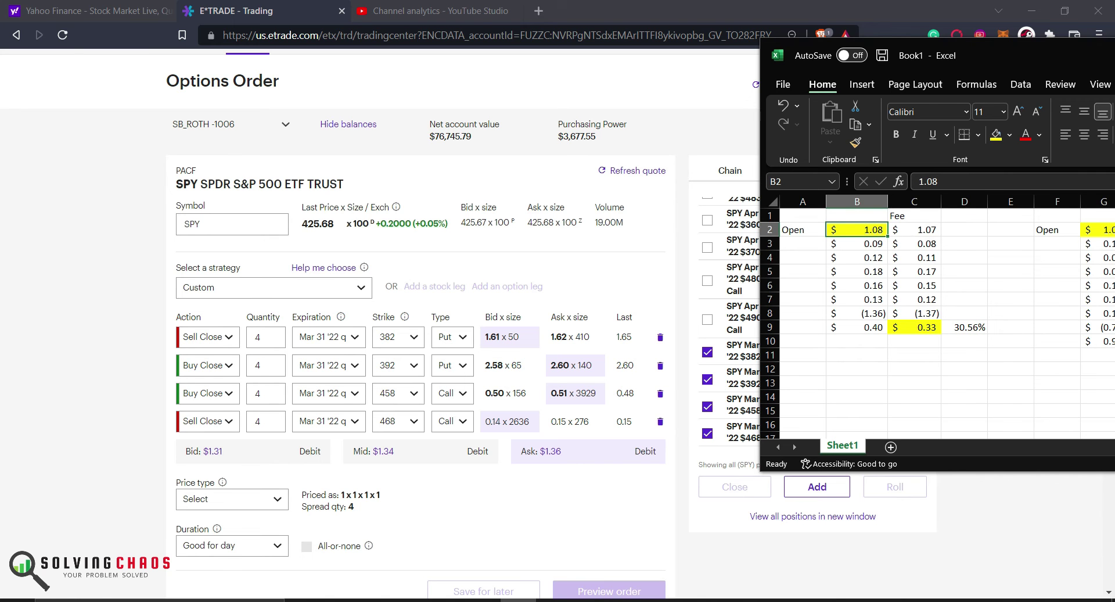
left_click(1069, 600)
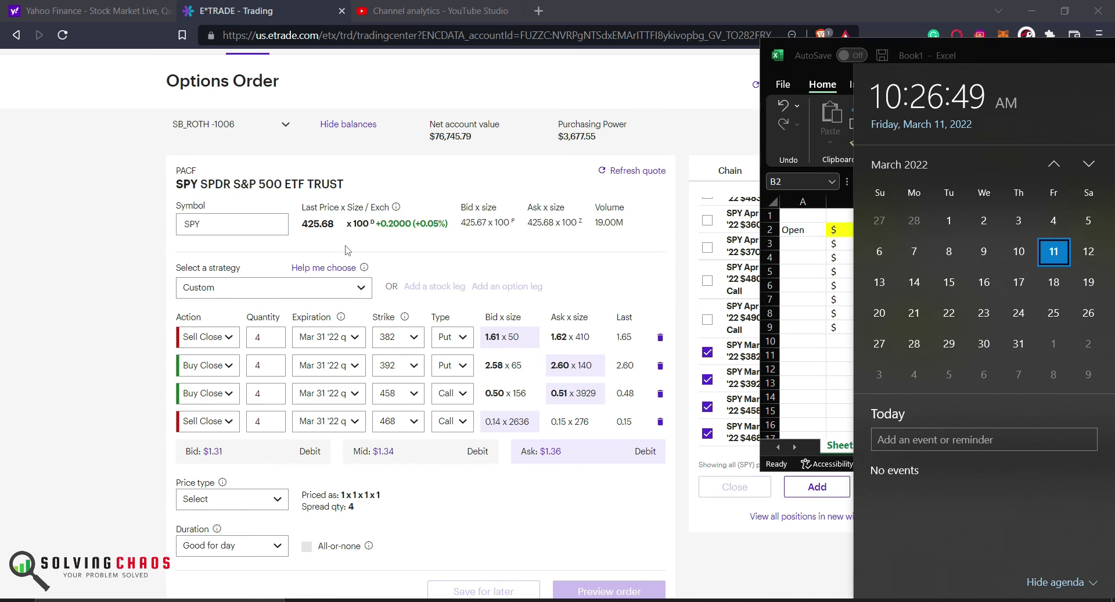
Recheck the date and the 30.56% and after-fee results, then highlight SPY's 425.68 last price.
left_click(705, 326)
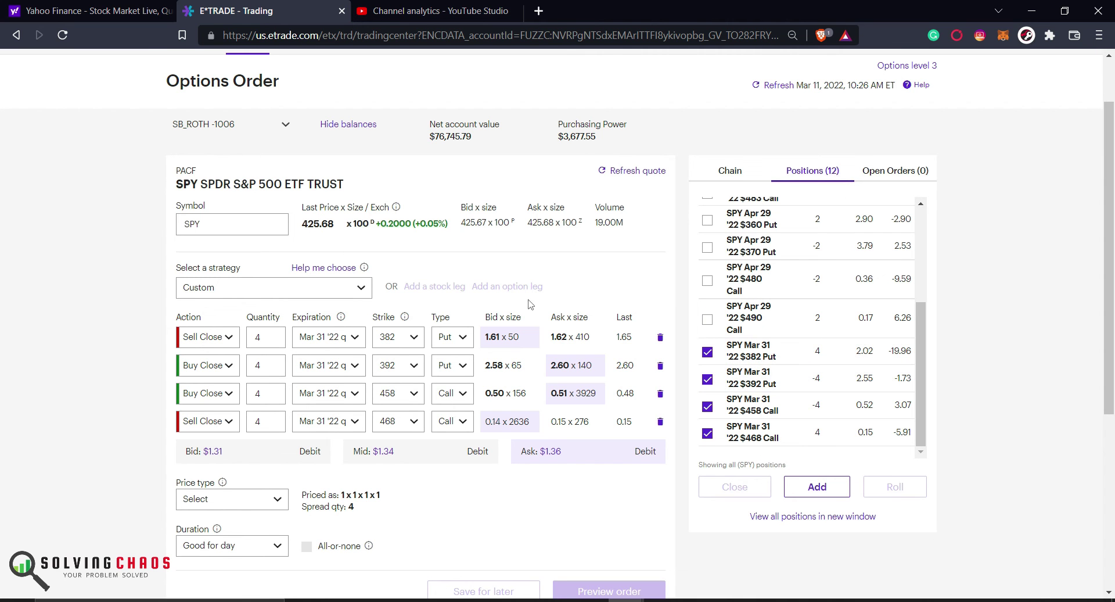
key("alt+Tab")
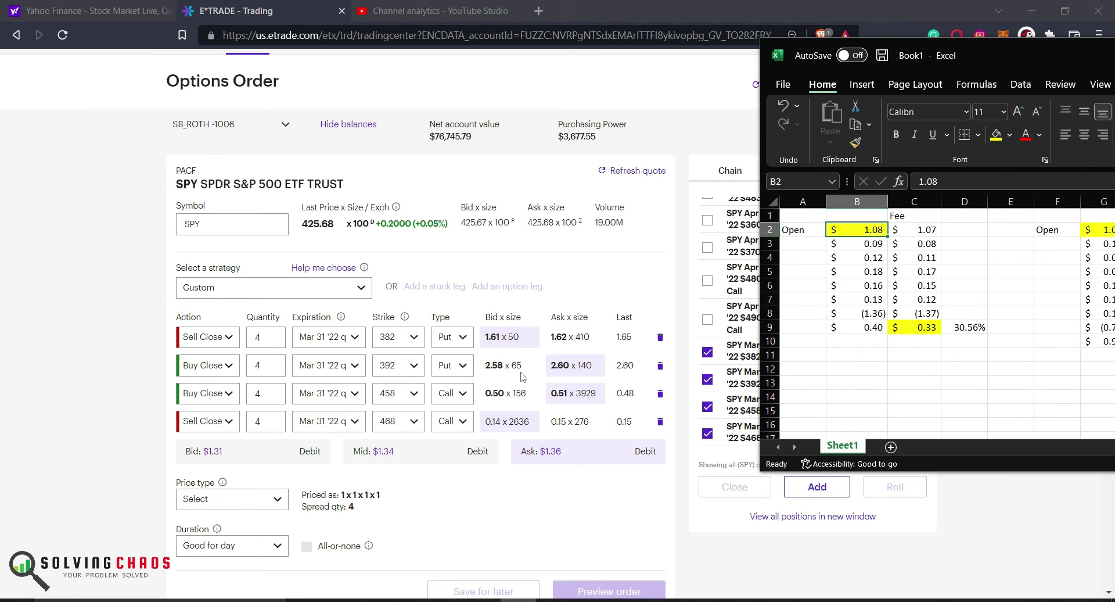
left_click(1044, 600)
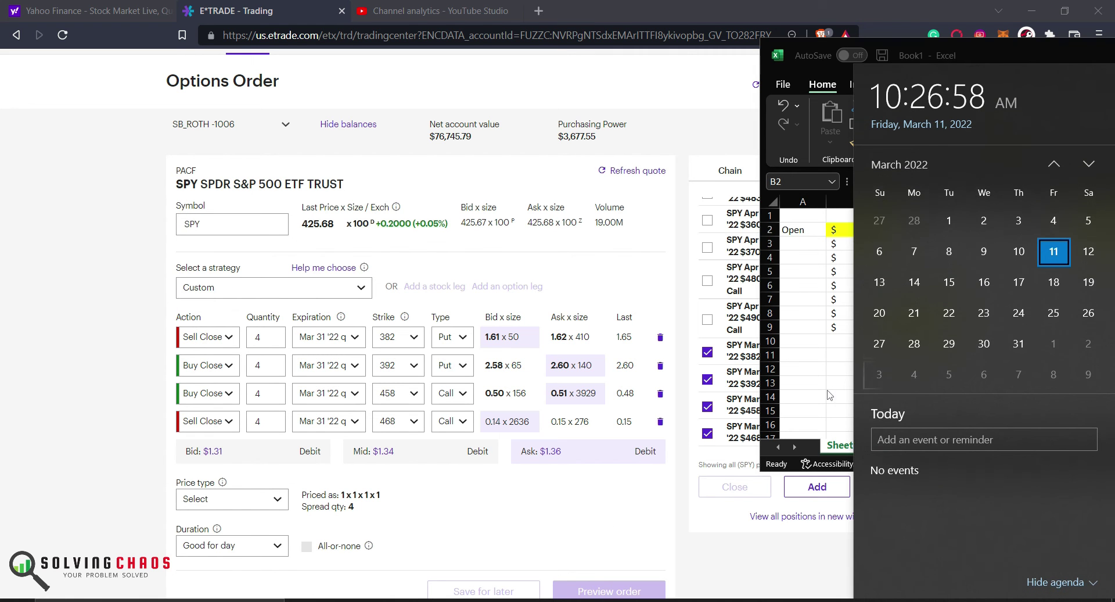
key("Escape")
left_click(949, 329)
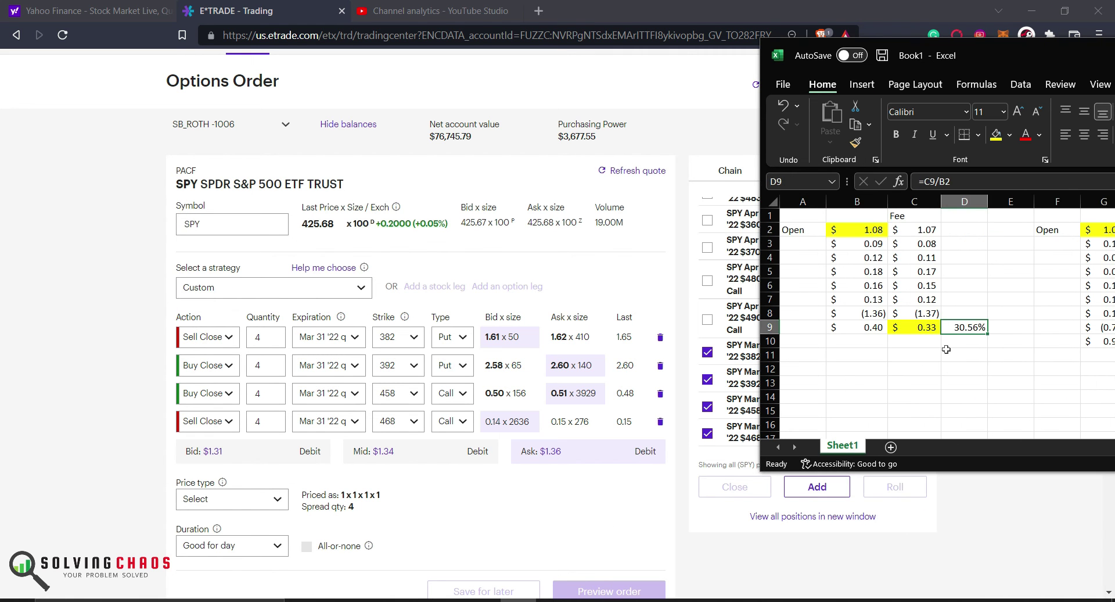
left_click(915, 329)
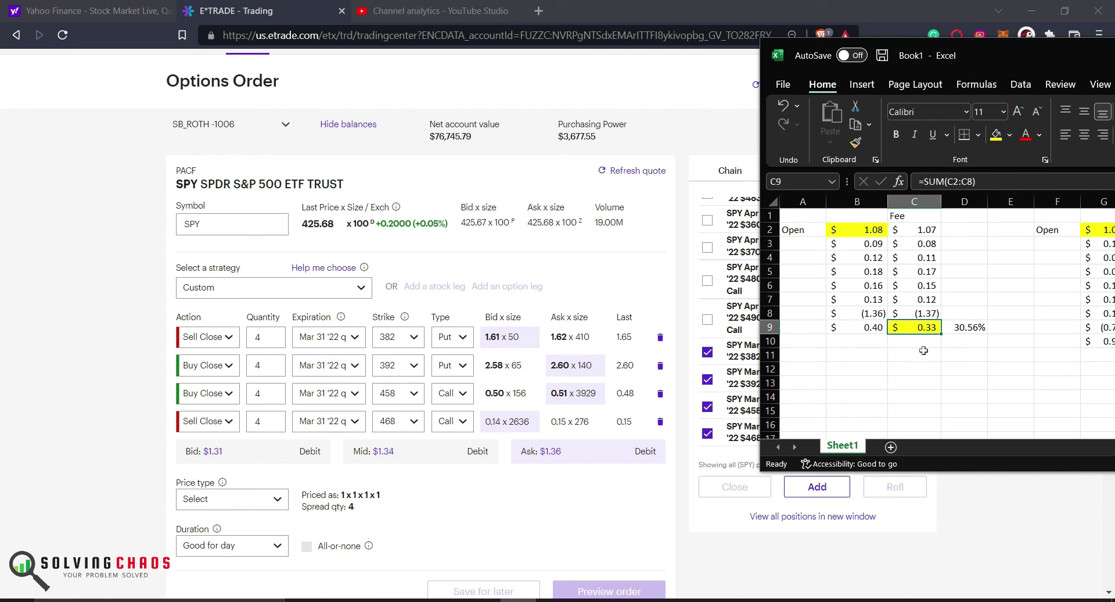
left_click(924, 354)
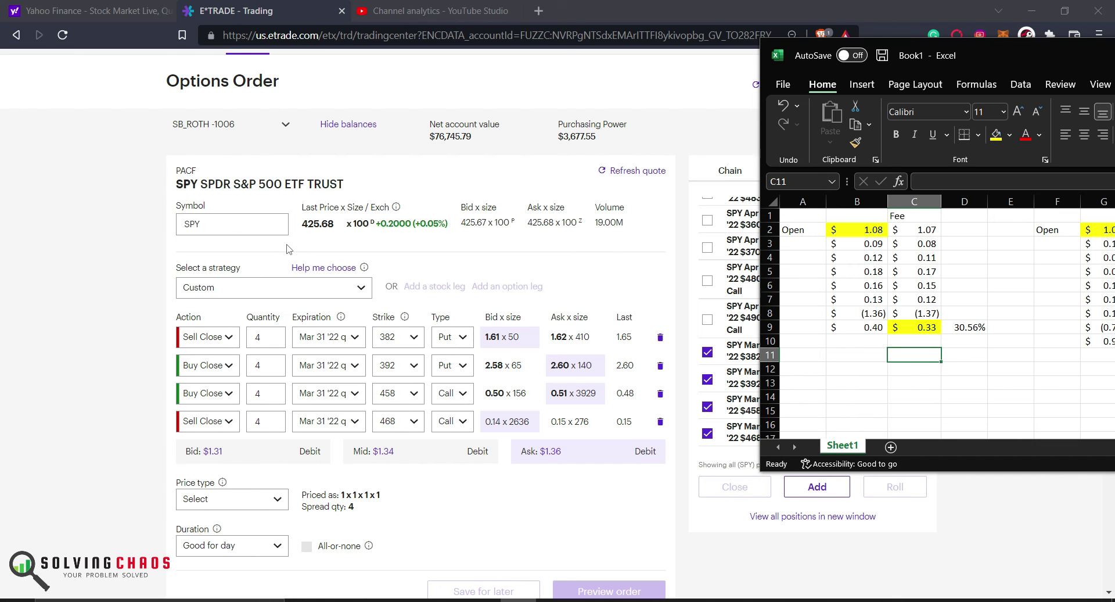
left_click_drag(302, 224, 348, 219)
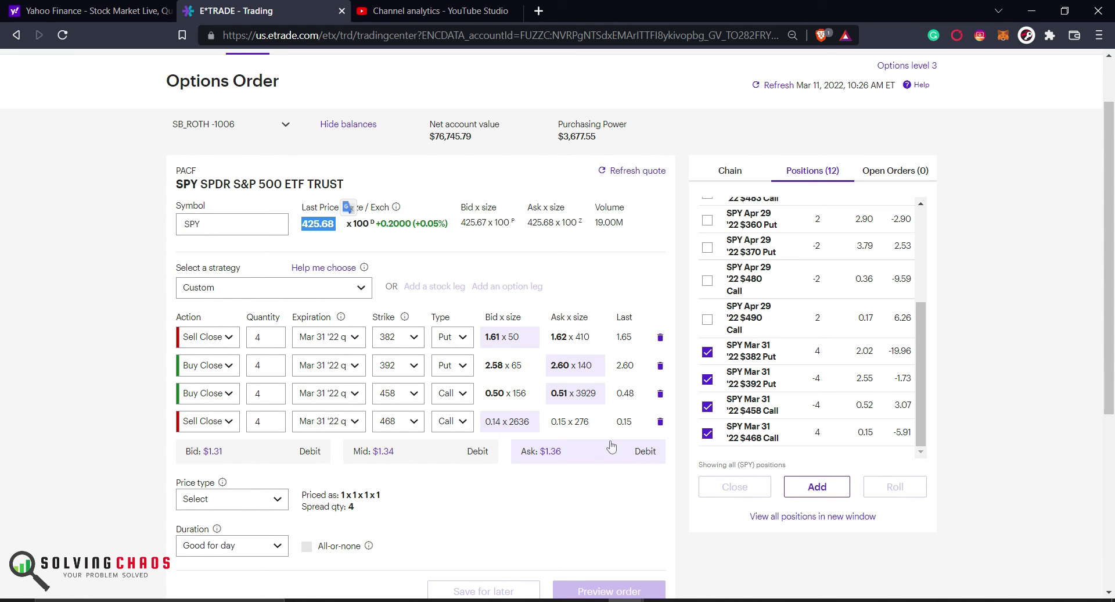
Switch to the Yahoo Finance tab showing S&P 500 at 4,261.19 and Dow 30 at 33,314.82.
key("ctrl+shift+Tab")
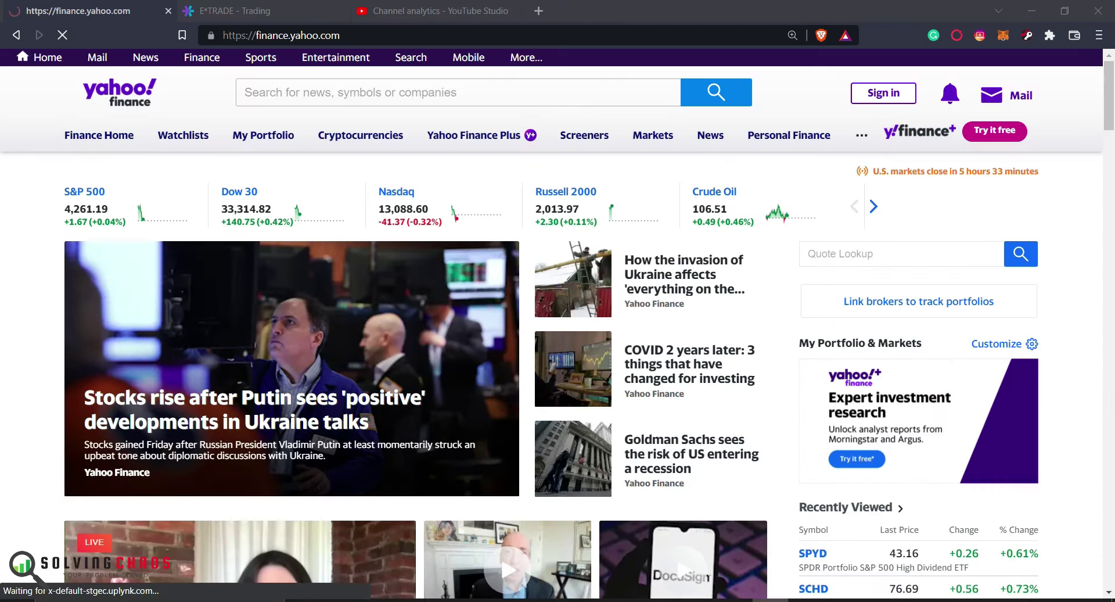